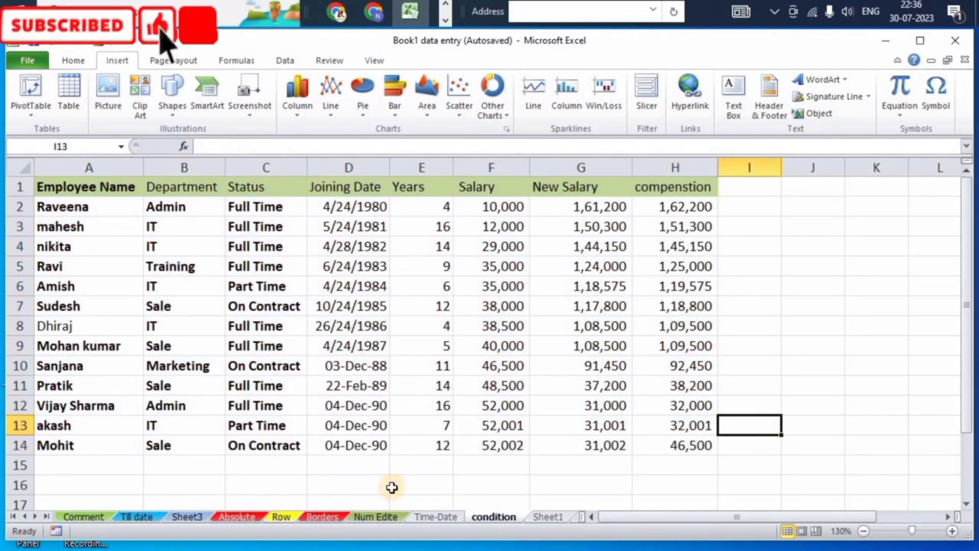
click(220, 476)
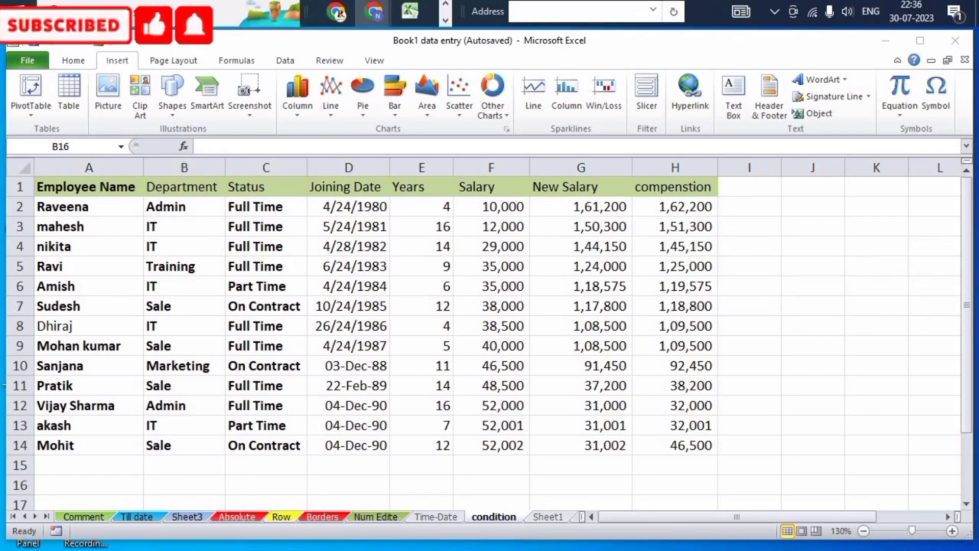
click(491, 332)
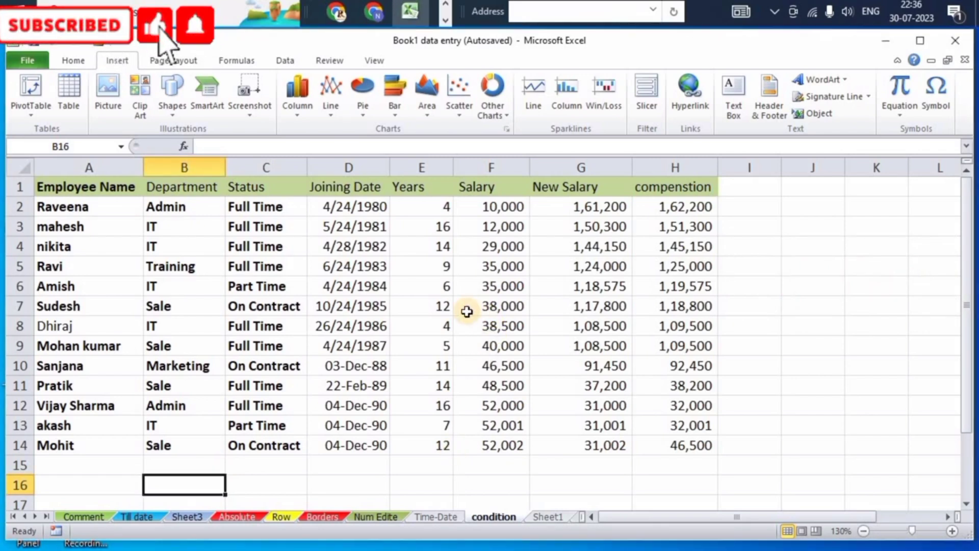
click(72, 62)
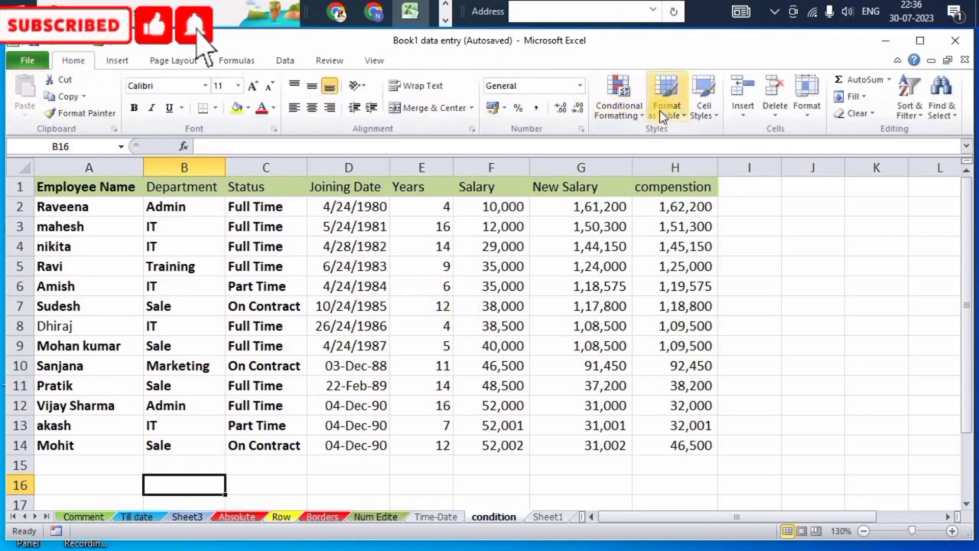
click(684, 114)
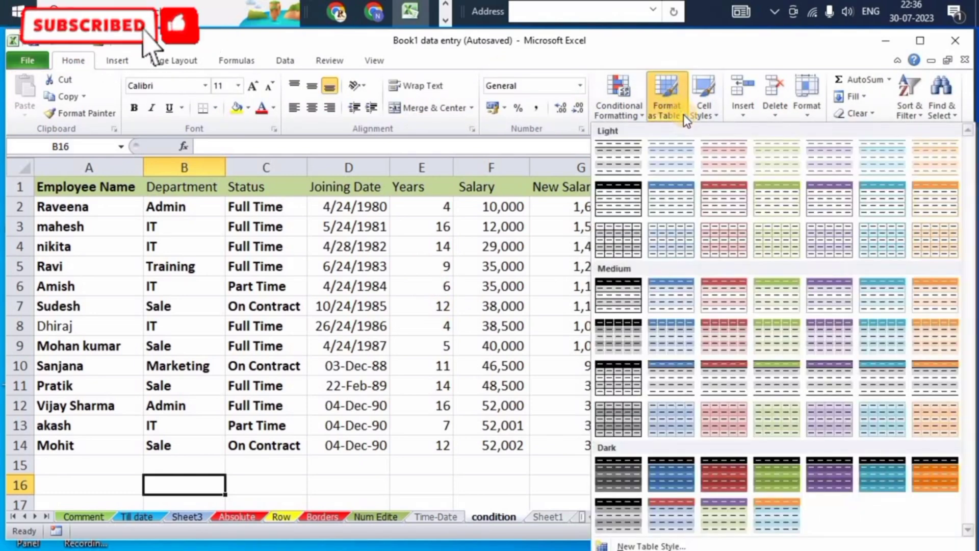
click(683, 114)
click(120, 61)
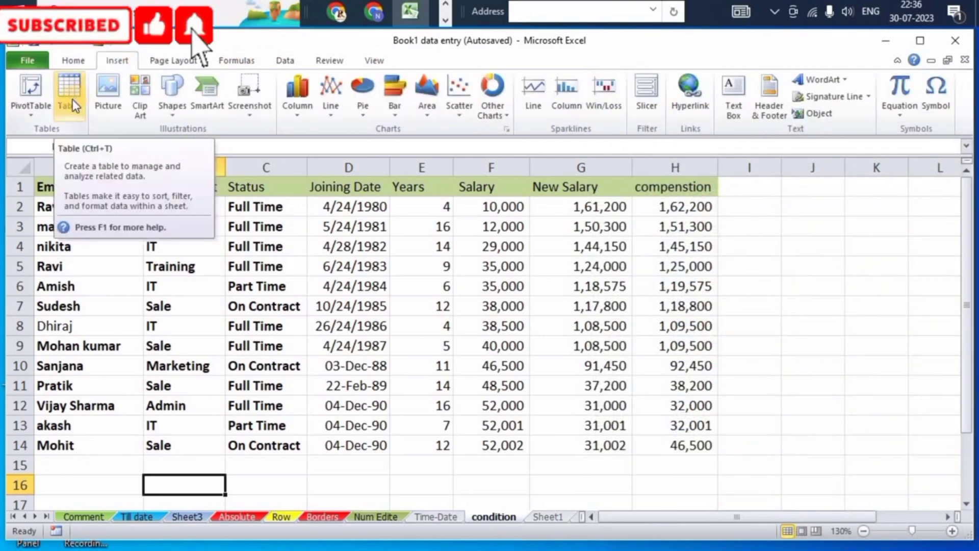
click(73, 61)
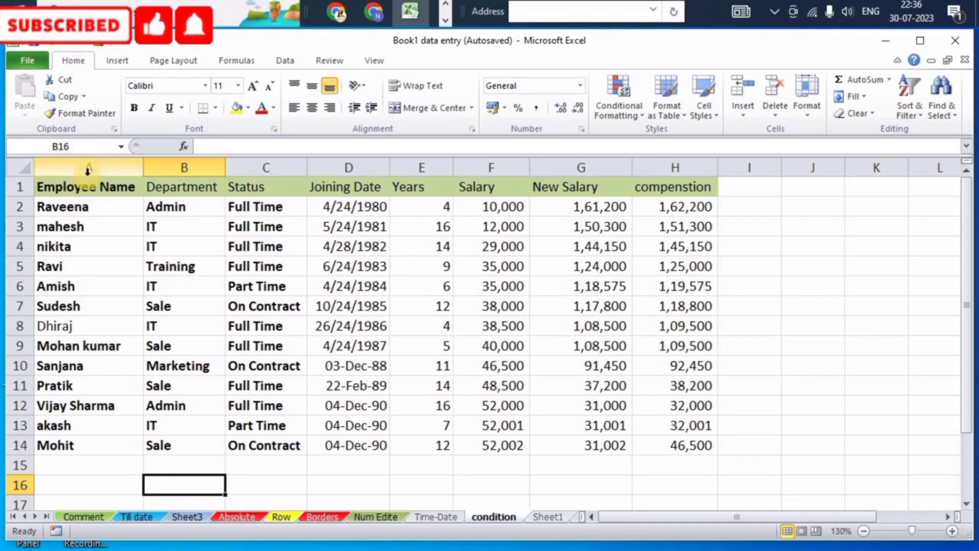
Select the whole data region starting from cell A1, deselect, and select it again from cell A12.
click(68, 191)
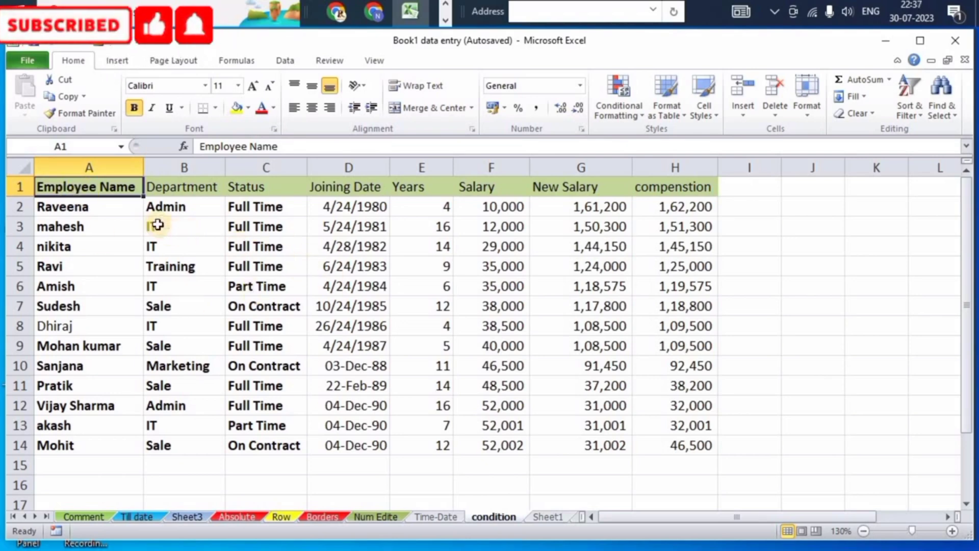
key(ctrl+a)
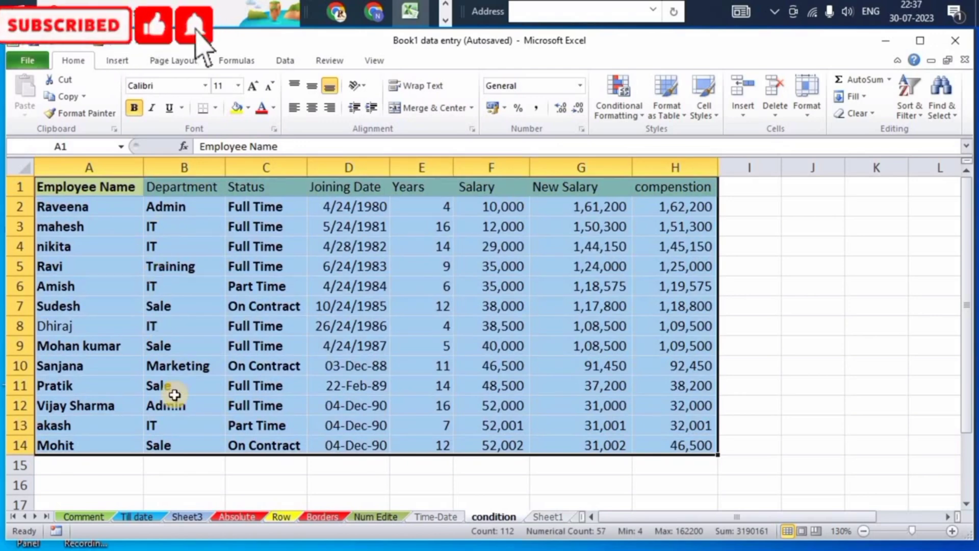
click(383, 467)
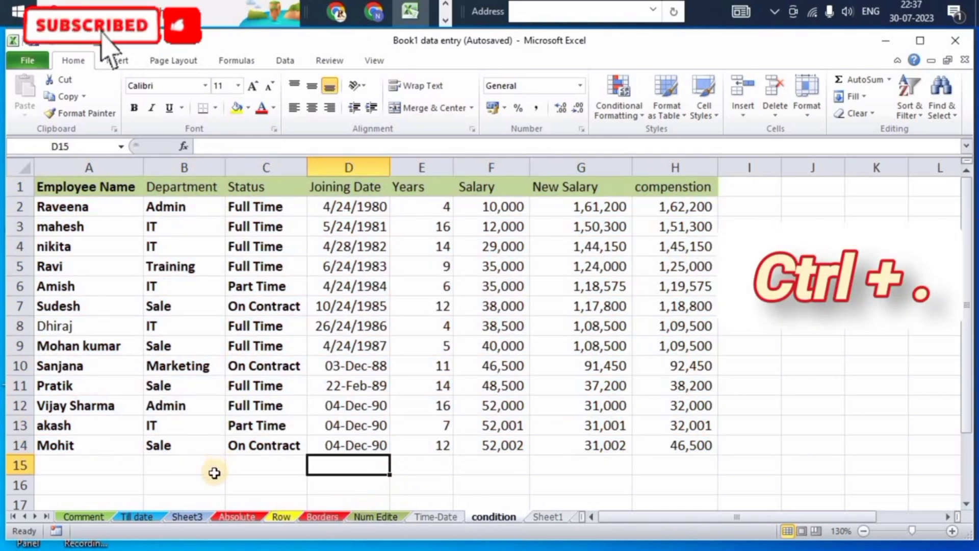
click(113, 406)
key(ctrl+a)
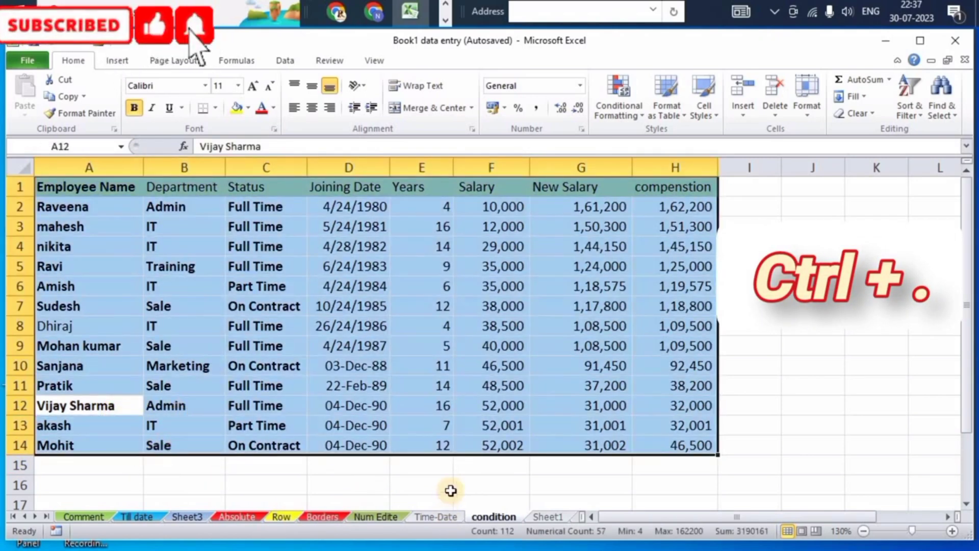
Cycle the active cell through the corners of the selected data range A1:H14.
key(ctrl+period)
key(ctrl+period)
key(ctrl+period)
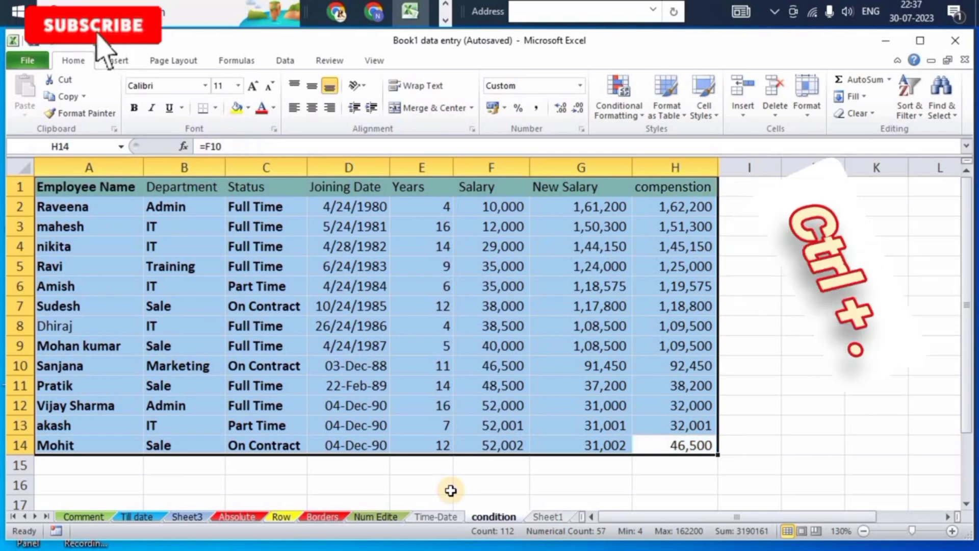
key(ctrl+period)
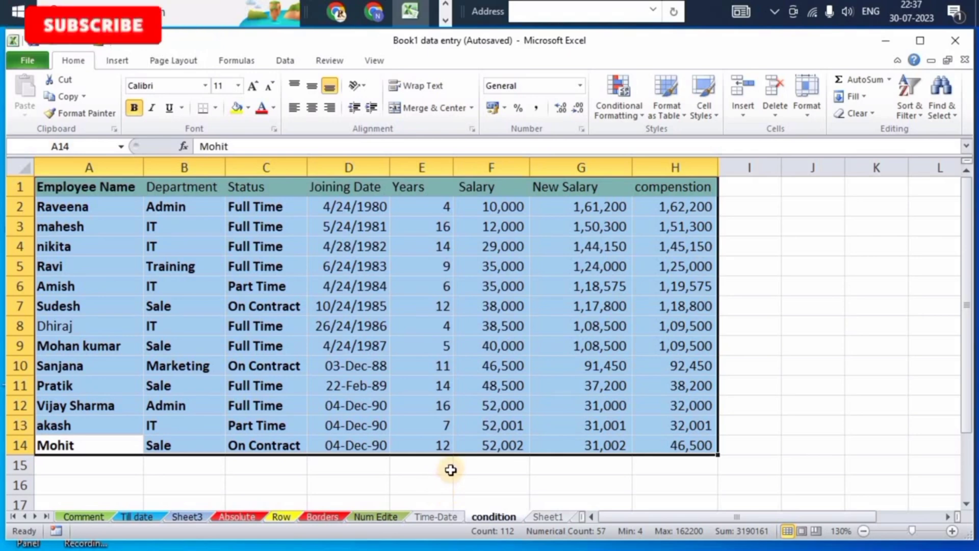
key(ctrl+period)
key(ctrl+period)
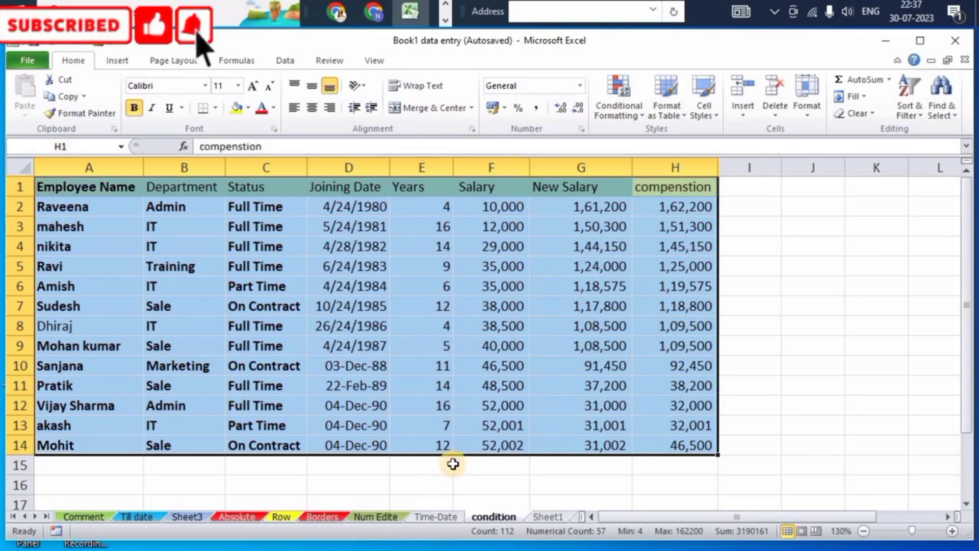
key(ctrl+period)
key(ctrl+period)
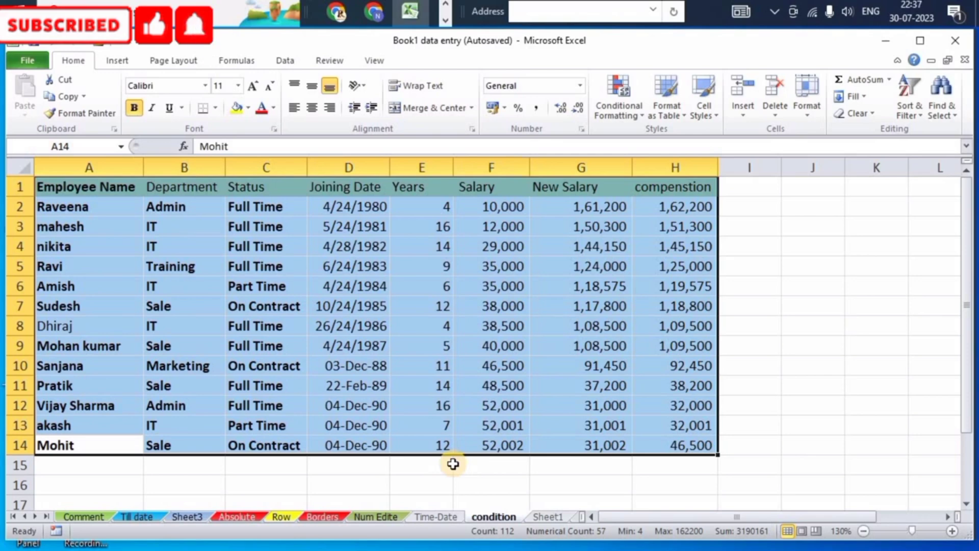
key(ctrl+period)
key(ctrl+period)
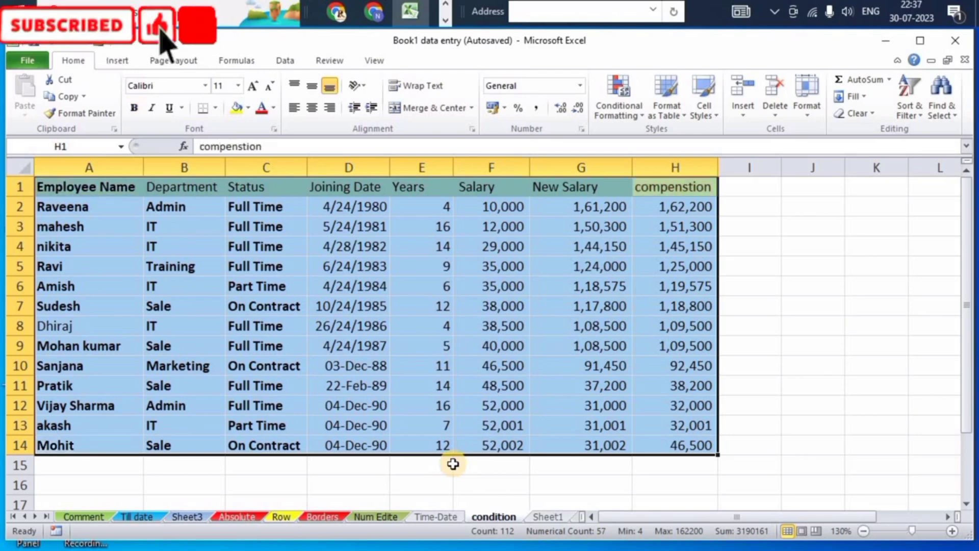
key(ctrl+period)
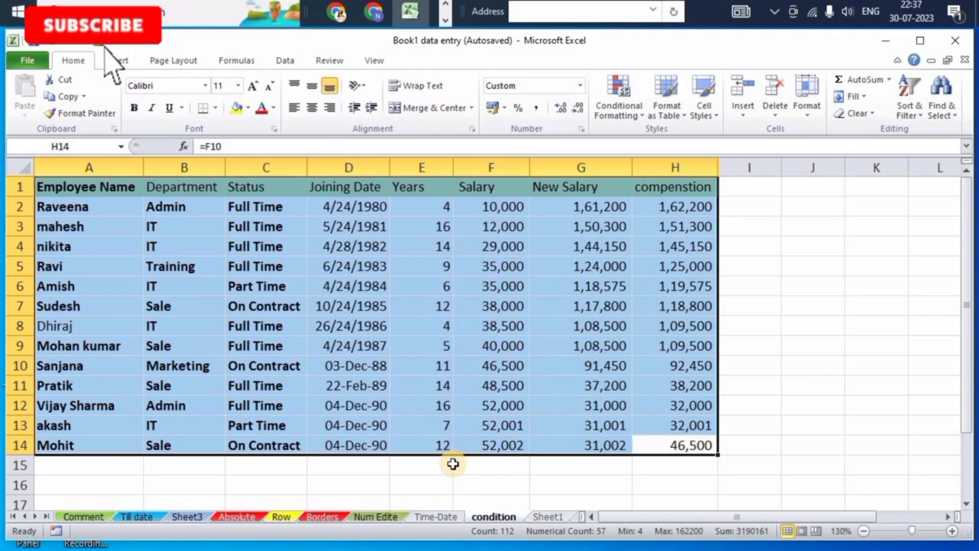
key(ctrl+period)
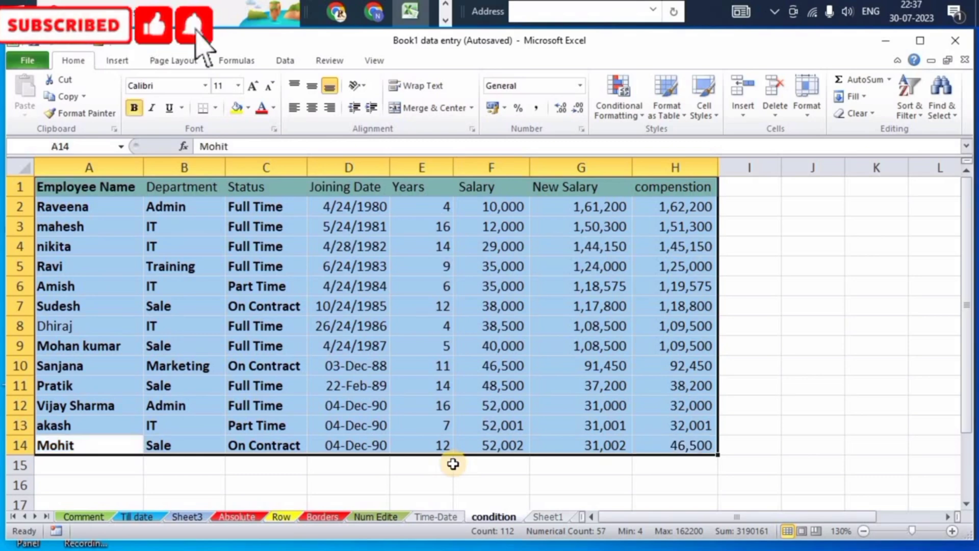
key(ctrl+period)
key(ctrl+period)
key(ctrl+period)
key(ctrl+period)
key(ctrl+period)
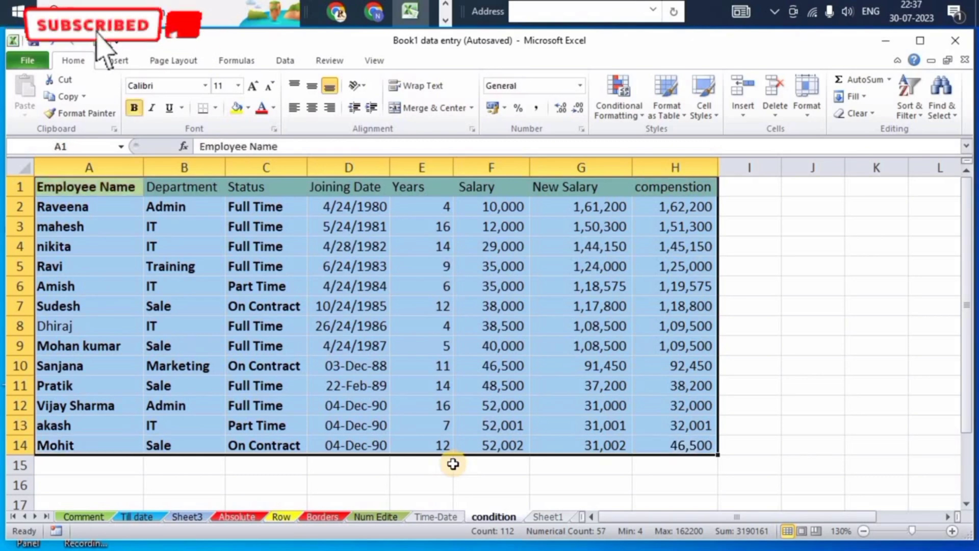
key(ctrl+period)
key(ctrl+period)
key(ctrl+period)
key(ctrl+period)
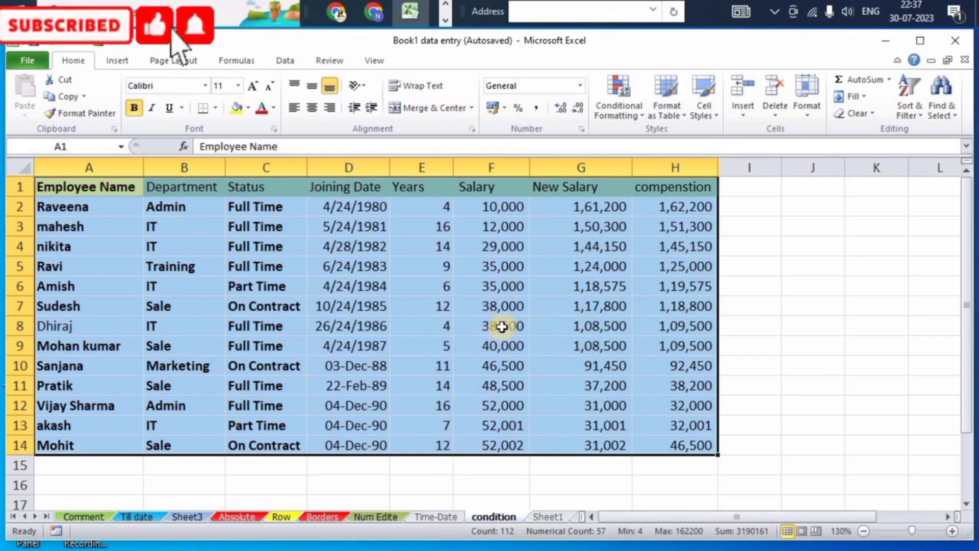
Convert the data range A1:H14 into a table, keeping the first row as headers.
click(127, 59)
click(74, 100)
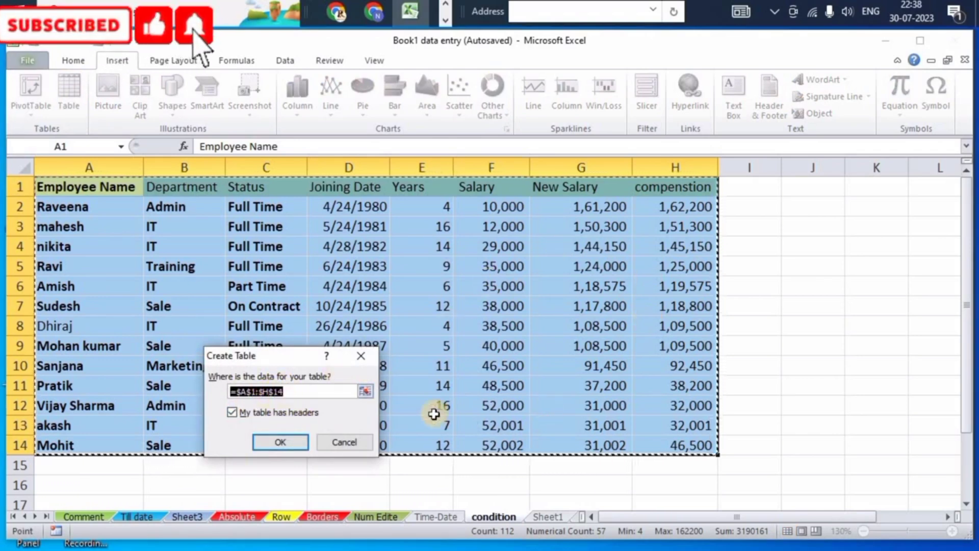
click(286, 442)
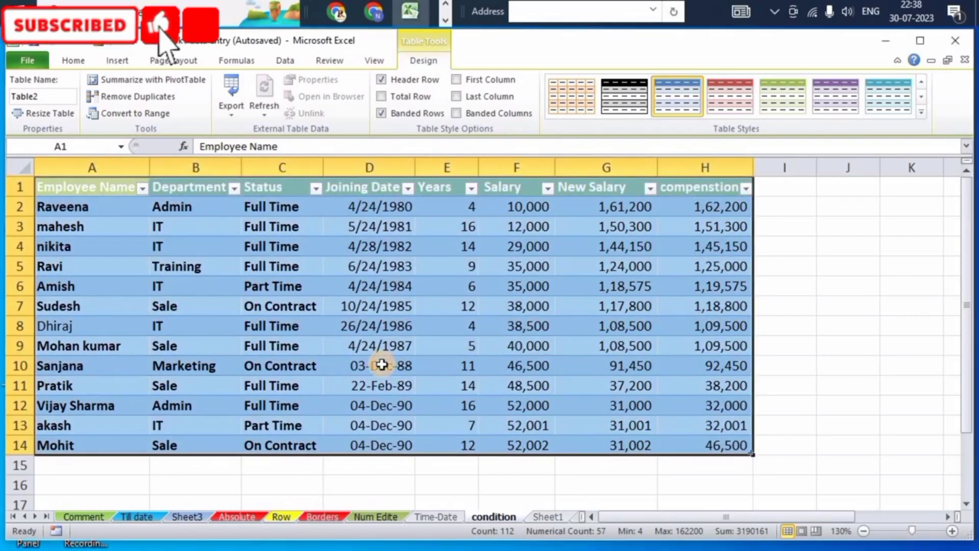
Apply a light red table style from the Light styles to the table.
click(439, 343)
click(388, 368)
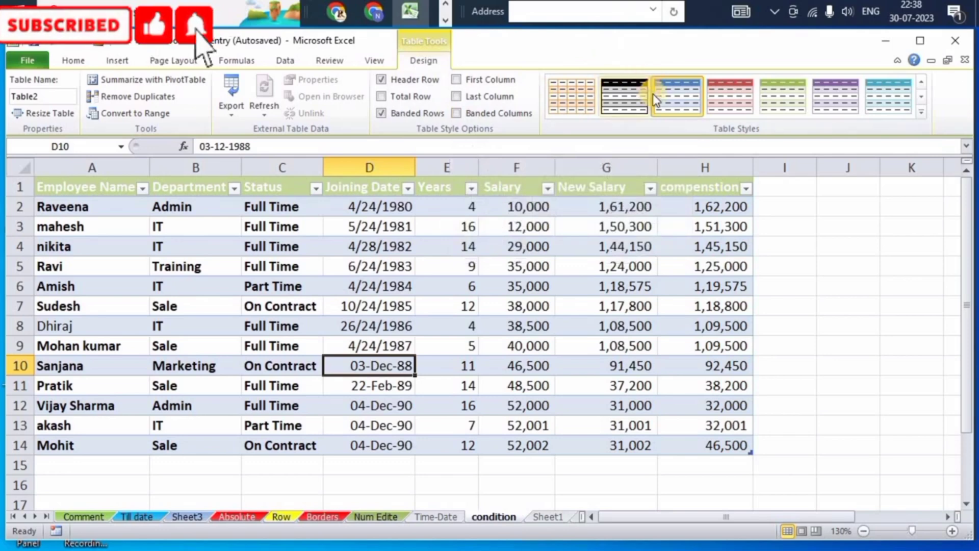
click(922, 108)
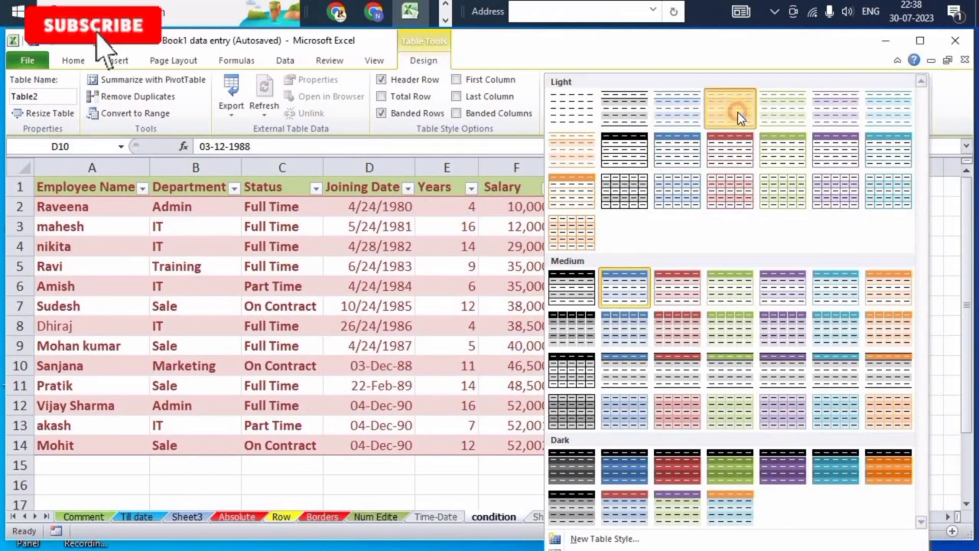
click(738, 112)
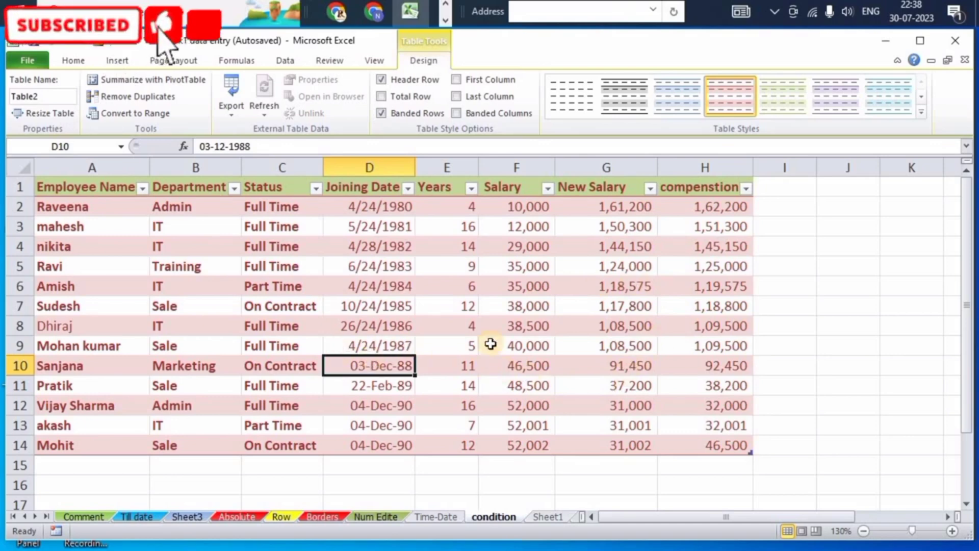
click(382, 112)
click(457, 112)
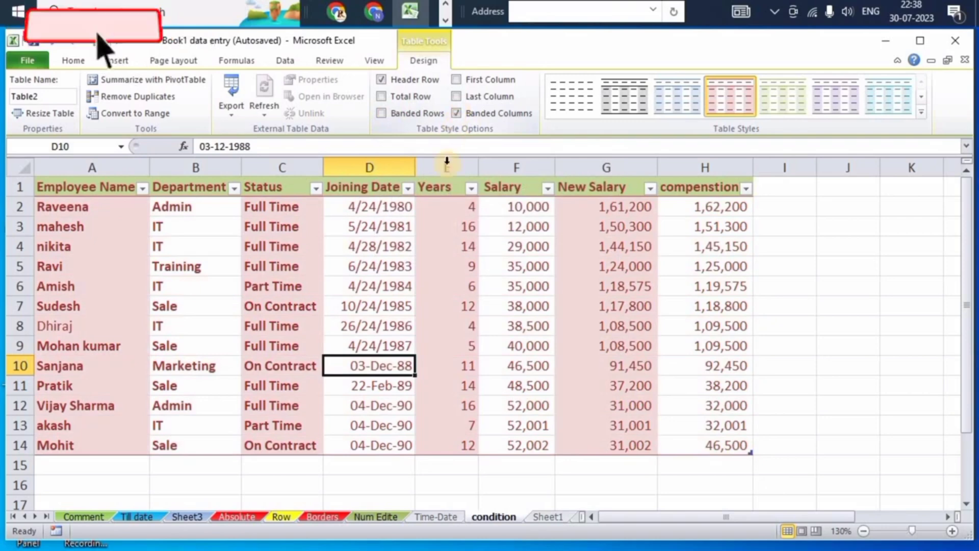
click(383, 111)
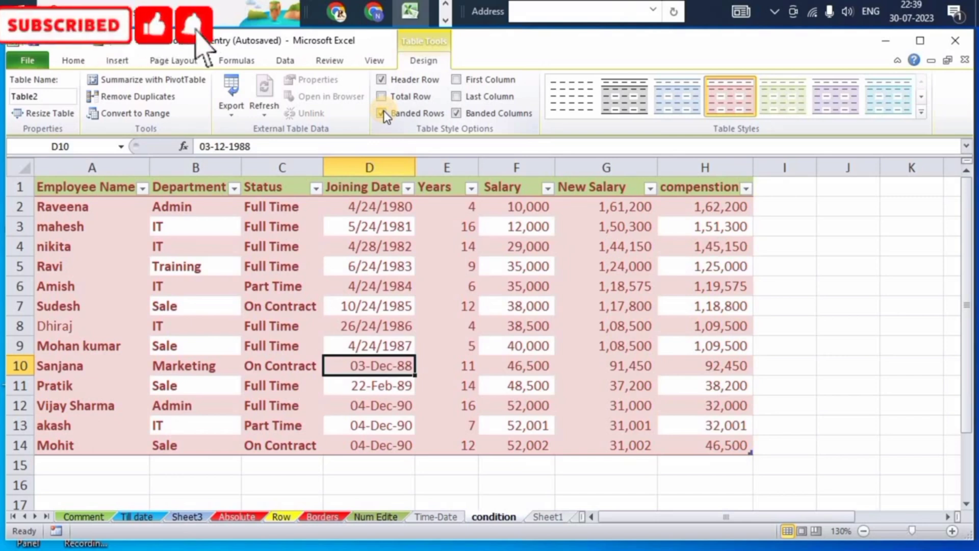
click(455, 113)
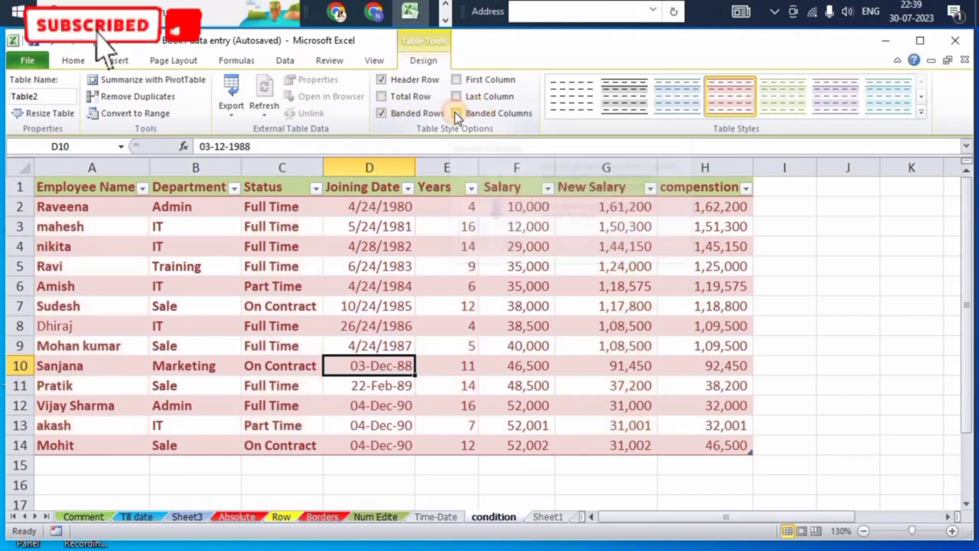
Turn on First Column and Last Column emphasis in the table style options.
click(457, 80)
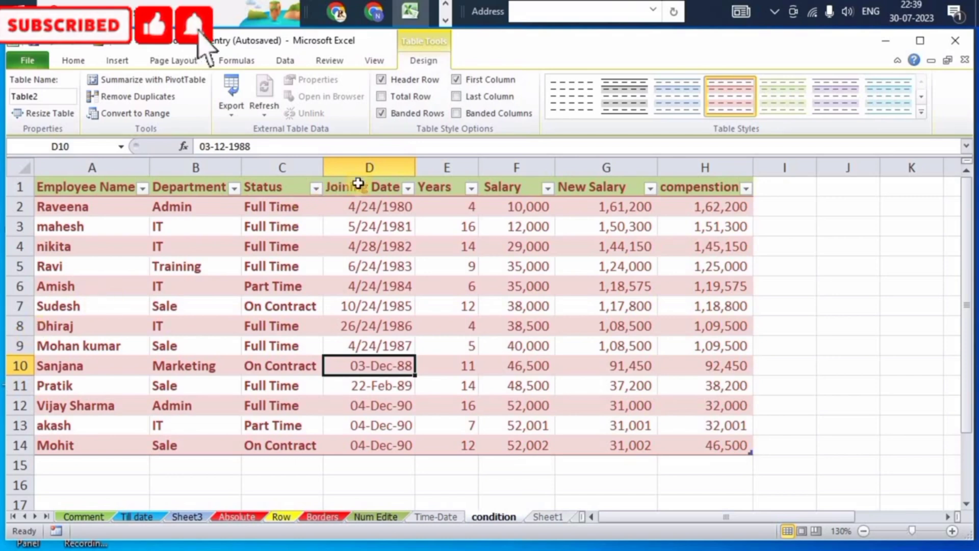
click(456, 97)
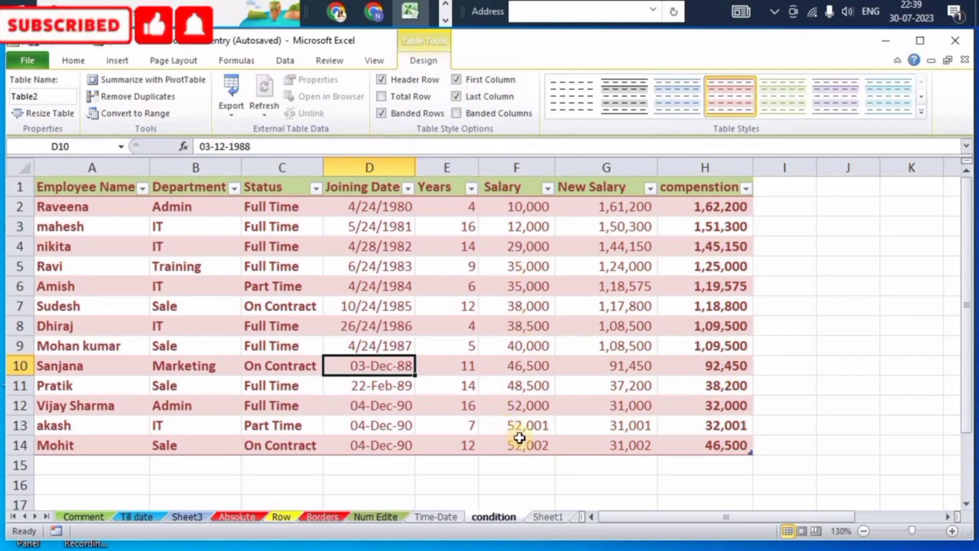
click(702, 451)
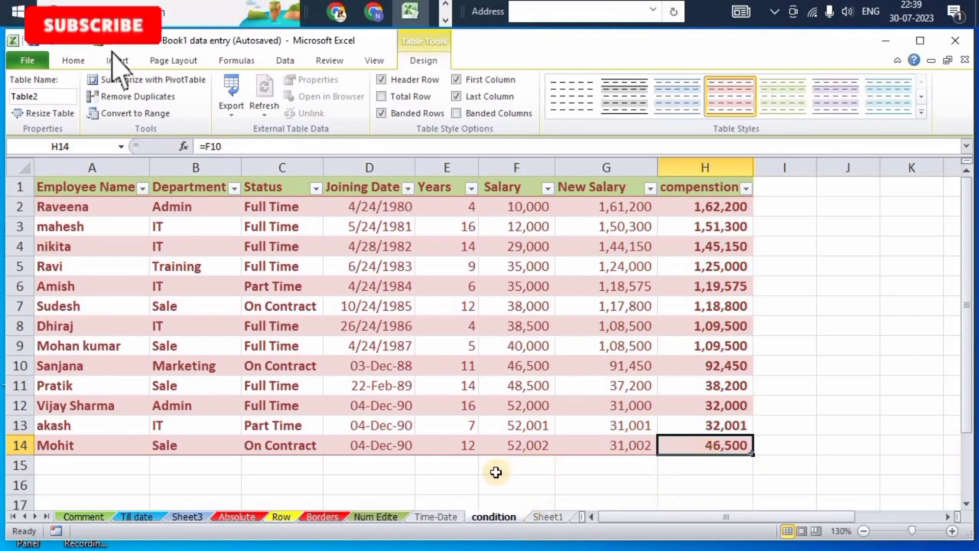
Add a new table row by entering an employee name in A15 and it as the department in B15.
click(82, 466)
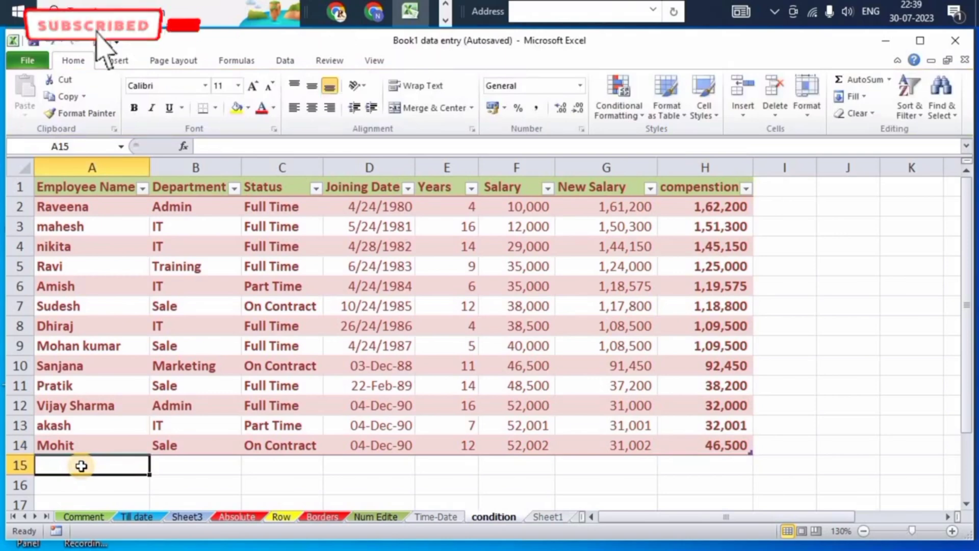
text(ankit)
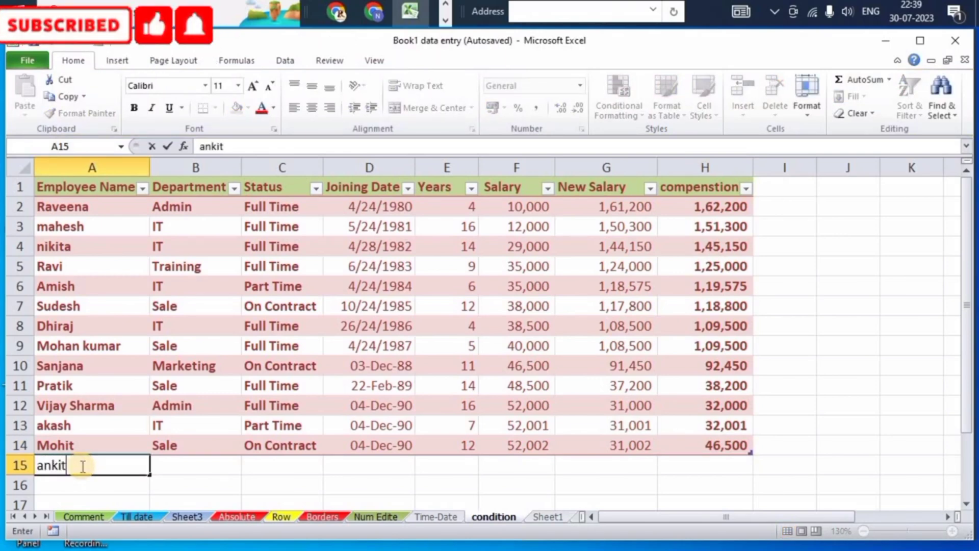
key(Tab)
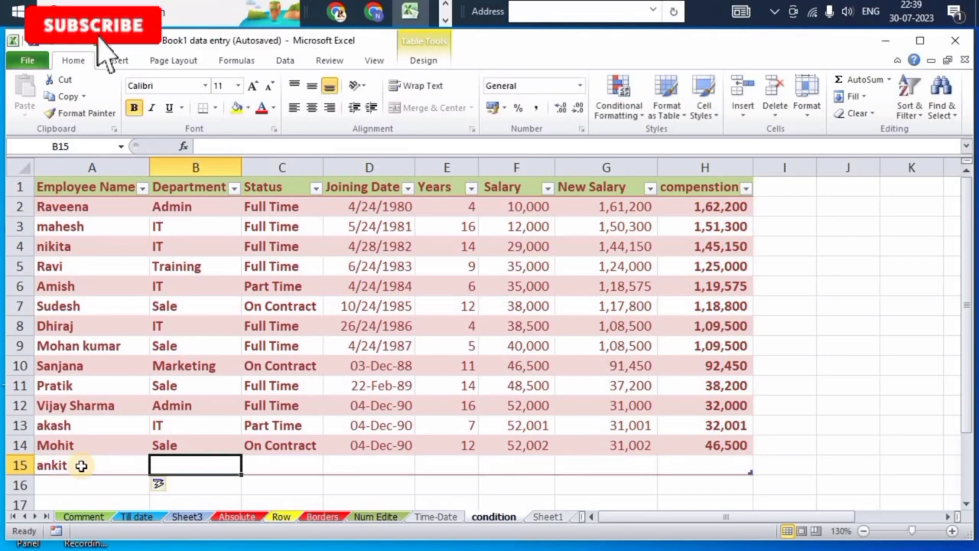
text(it)
key(Tab)
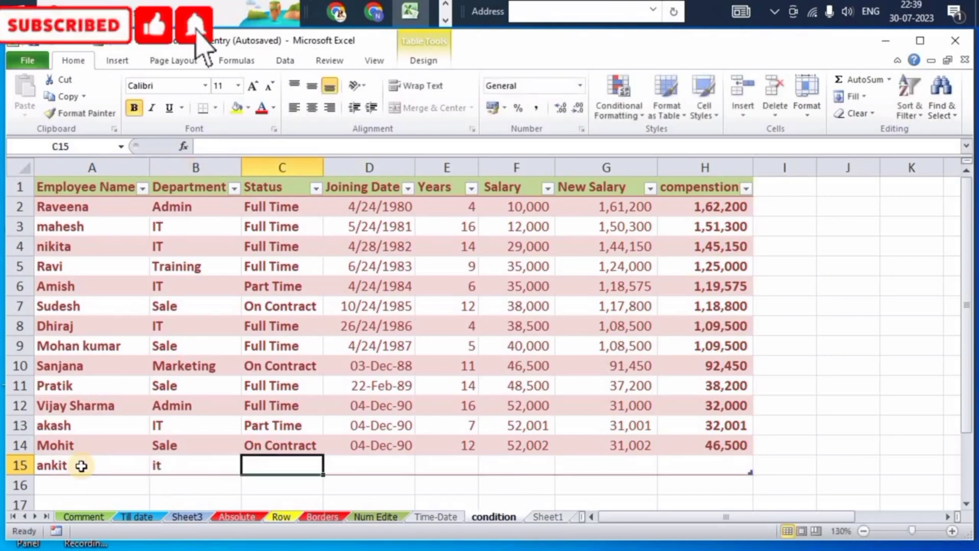
Correct the department in B15 to IT and set the status in C15 to Full Time.
key(Left)
key(Left)
key(Right)
key(BackSpace)
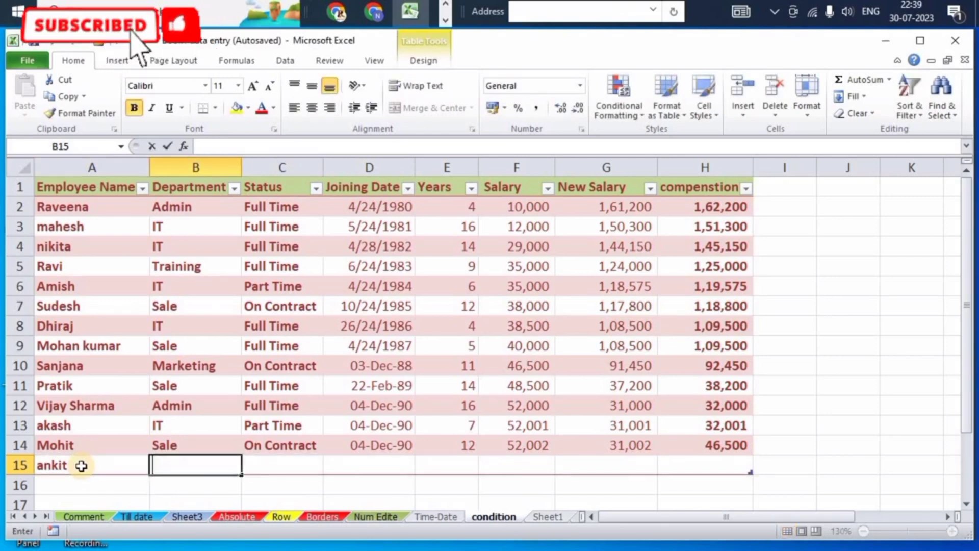
key(Tab)
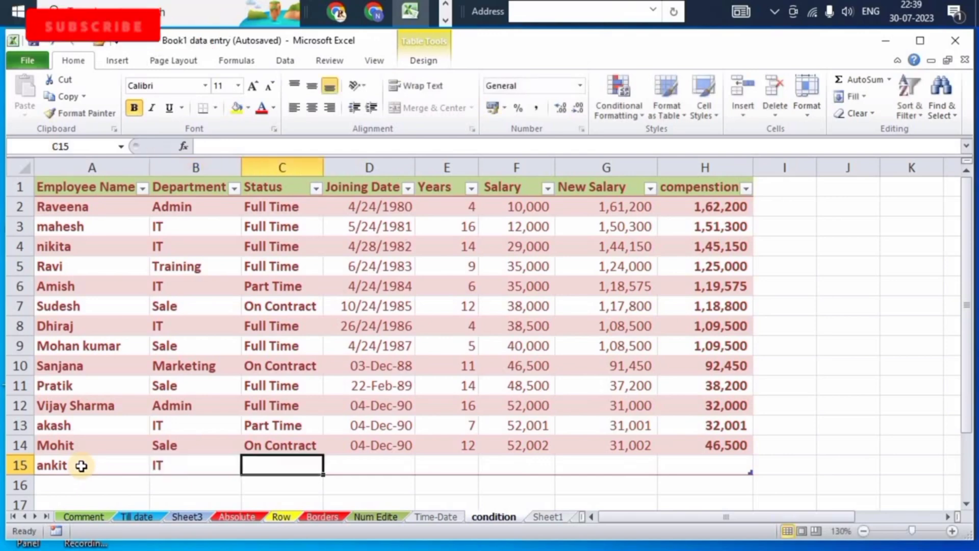
text(f)
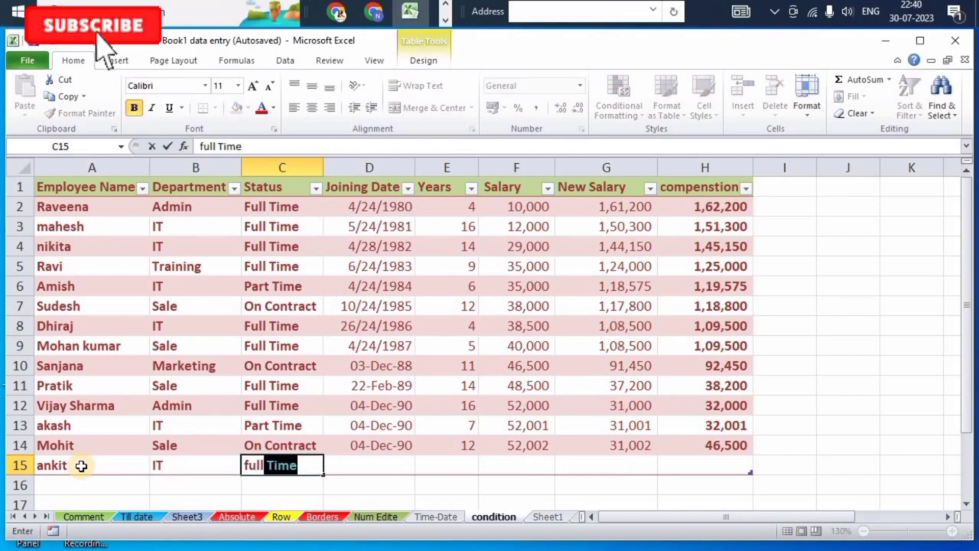
text(ull)
key(Tab)
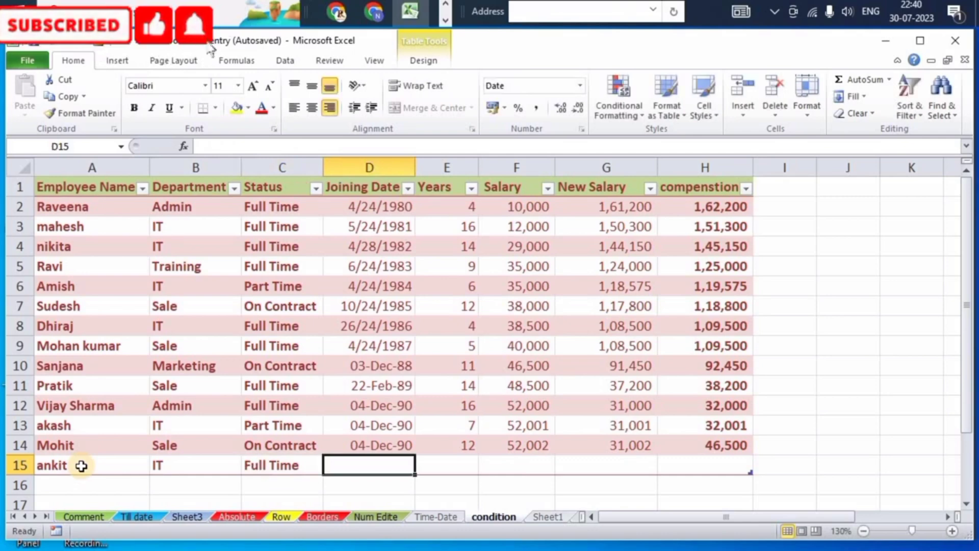
Enter 16 years and a 40,000 salary in the new row 15.
key(Tab)
text(16)
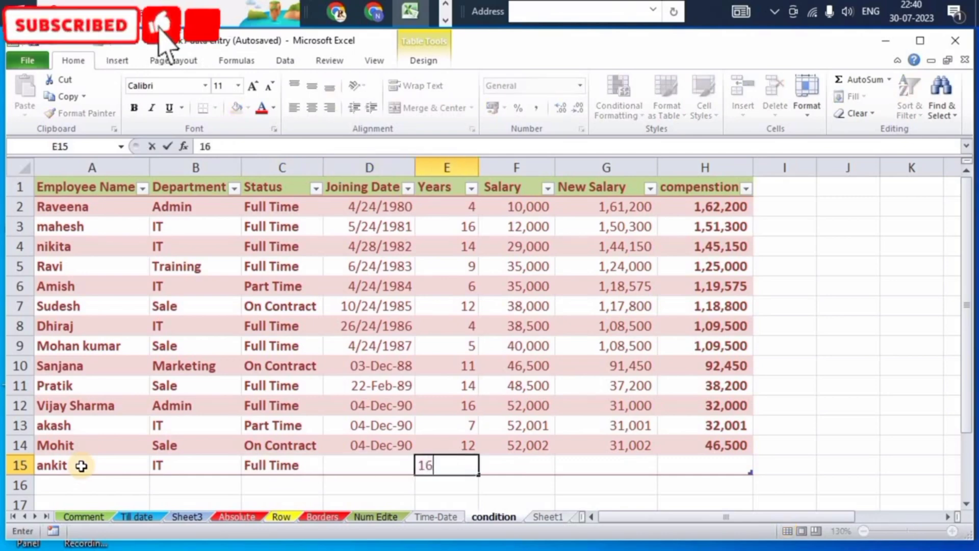
key(Tab)
text(4)
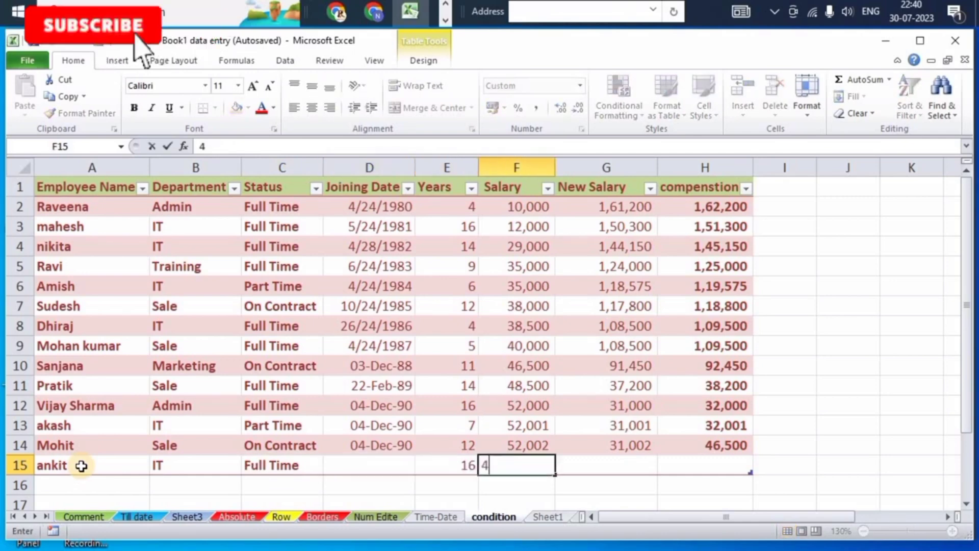
key(Tab)
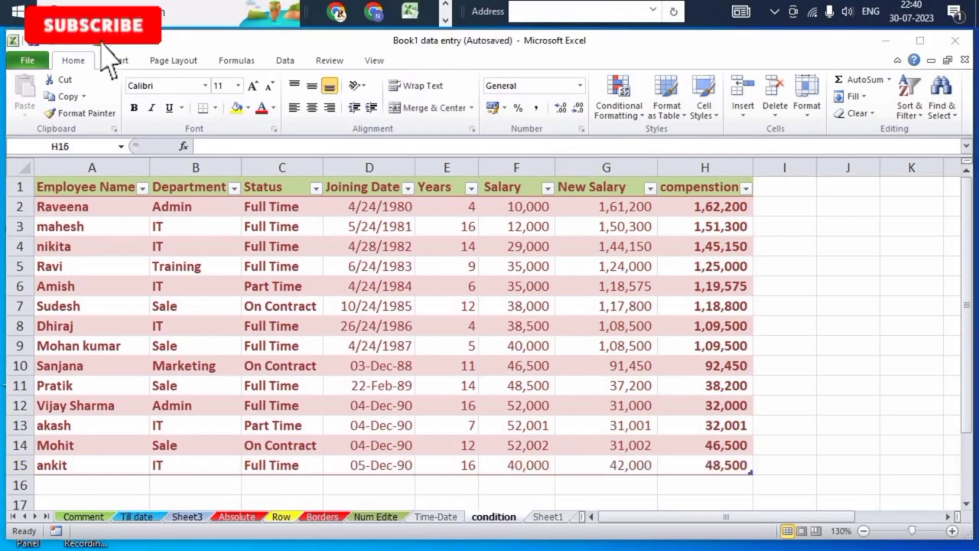
Add a repoting header in I1 to extend the table with a column, and undo the addition.
click(437, 490)
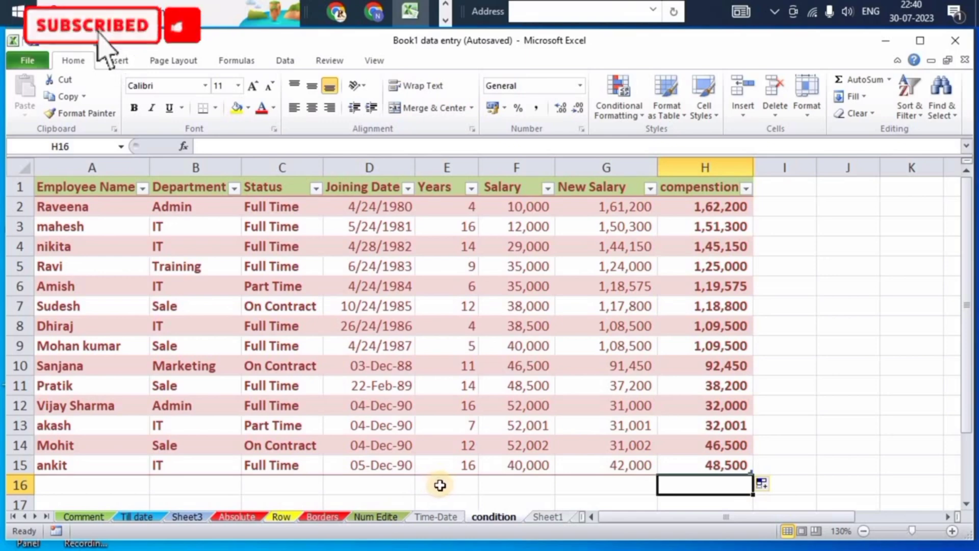
click(789, 188)
text(repoting)
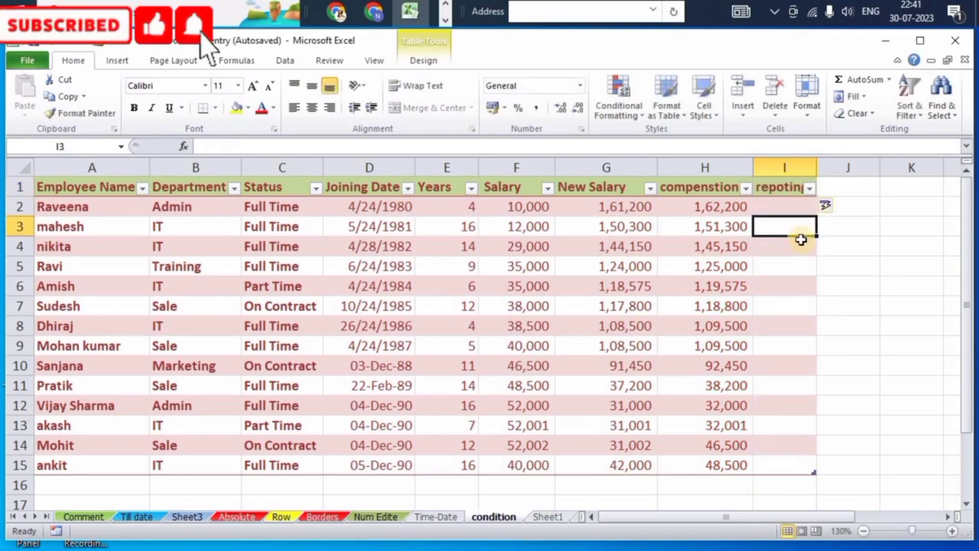
key(ctrl+z)
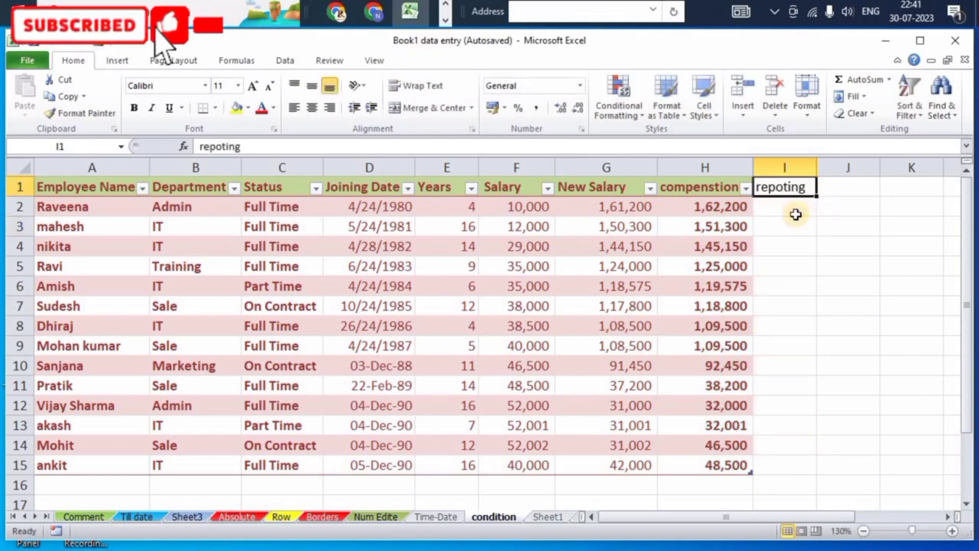
key(ctrl+z)
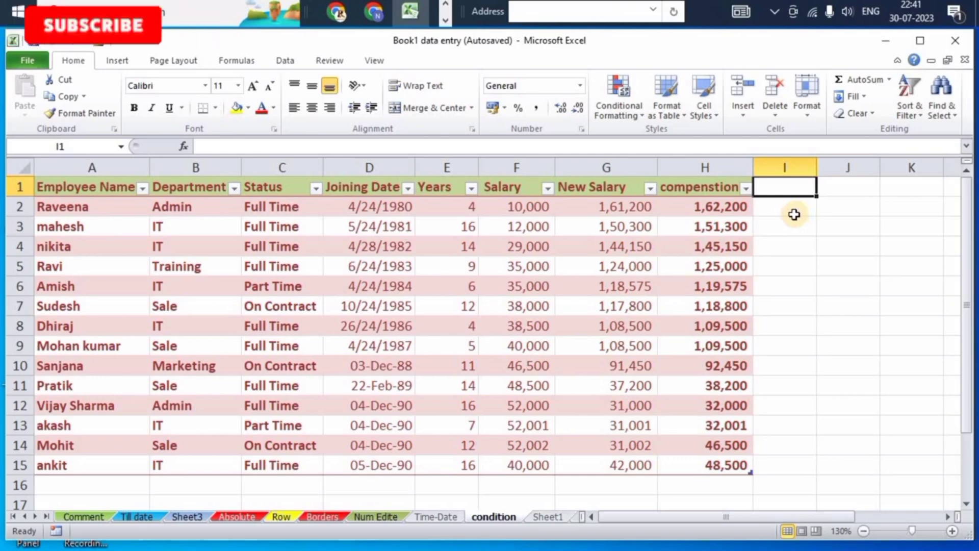
Turn on the Total Row in the table style options.
click(403, 266)
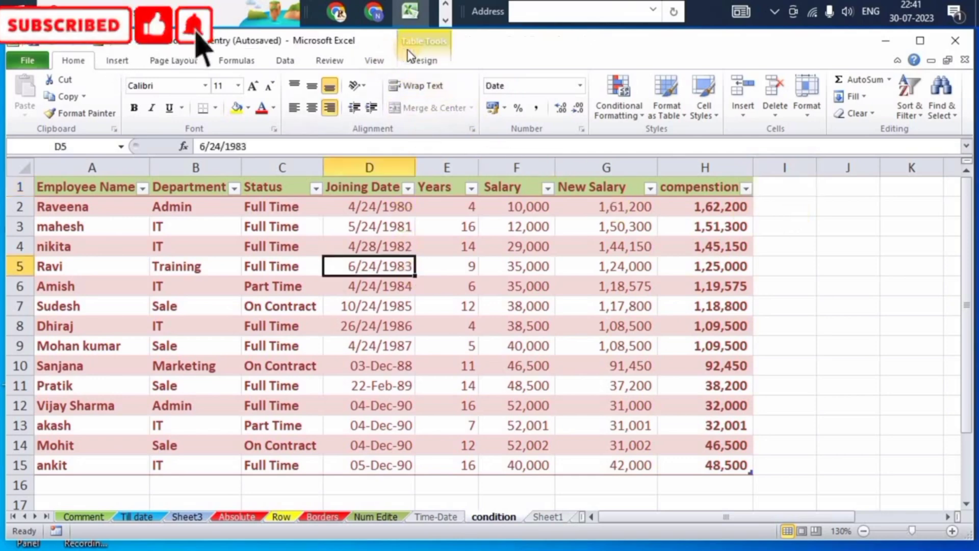
click(418, 60)
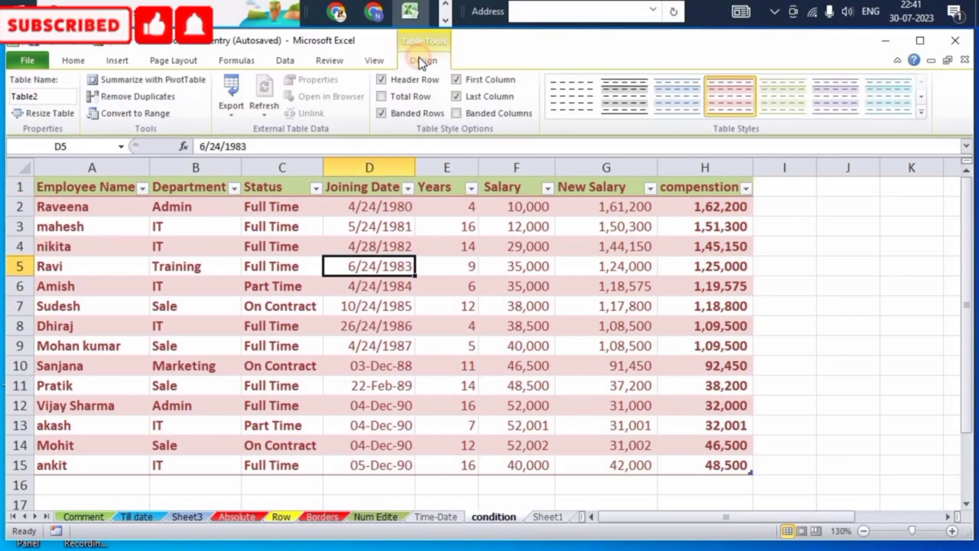
click(380, 97)
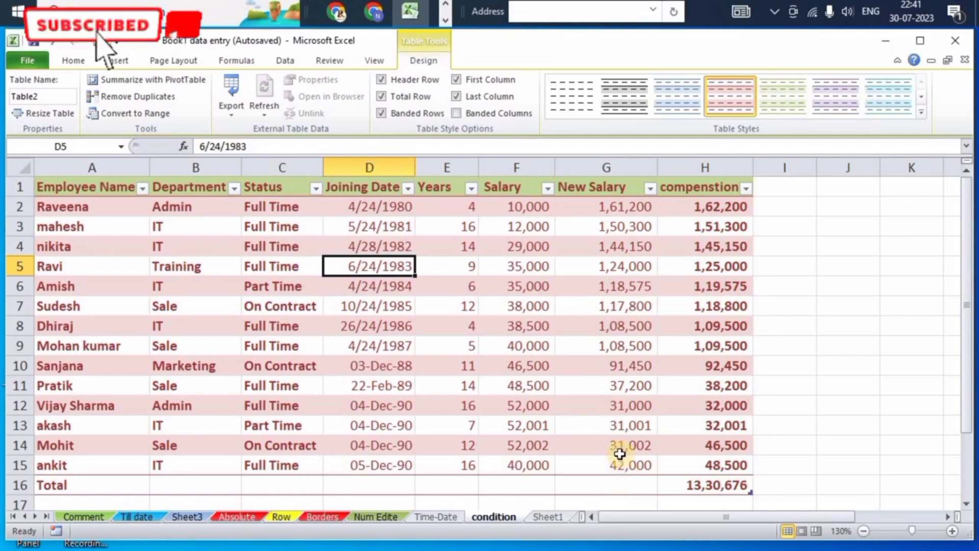
Try moving the compenstion total cell to other columns of the total row, undoing each move.
key(ctrl+a)
click(721, 485)
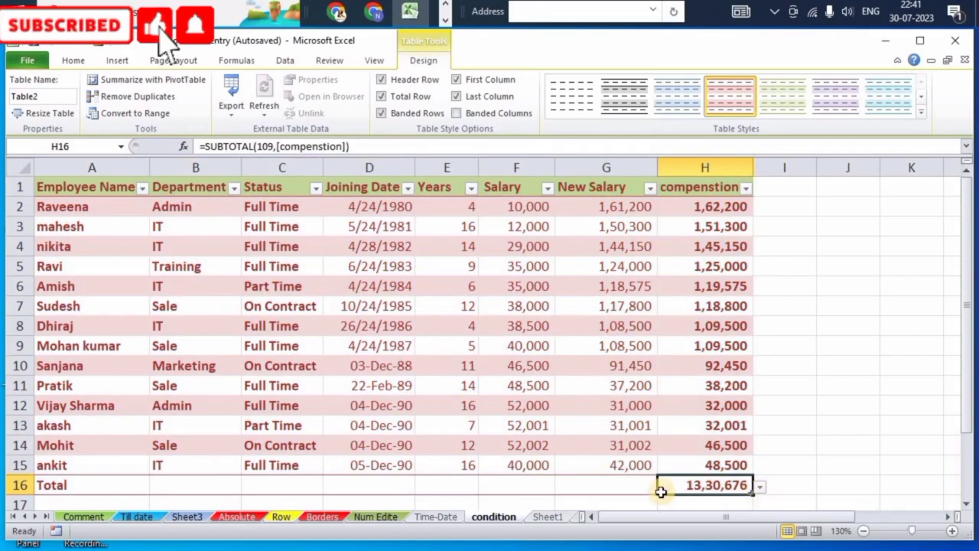
drag(657, 488, 609, 487)
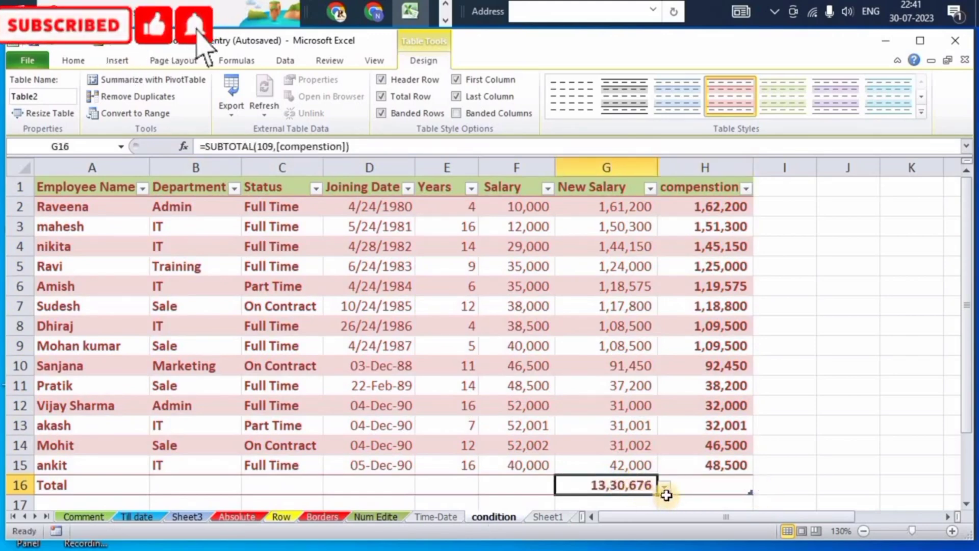
click(700, 490)
key(ctrl+z)
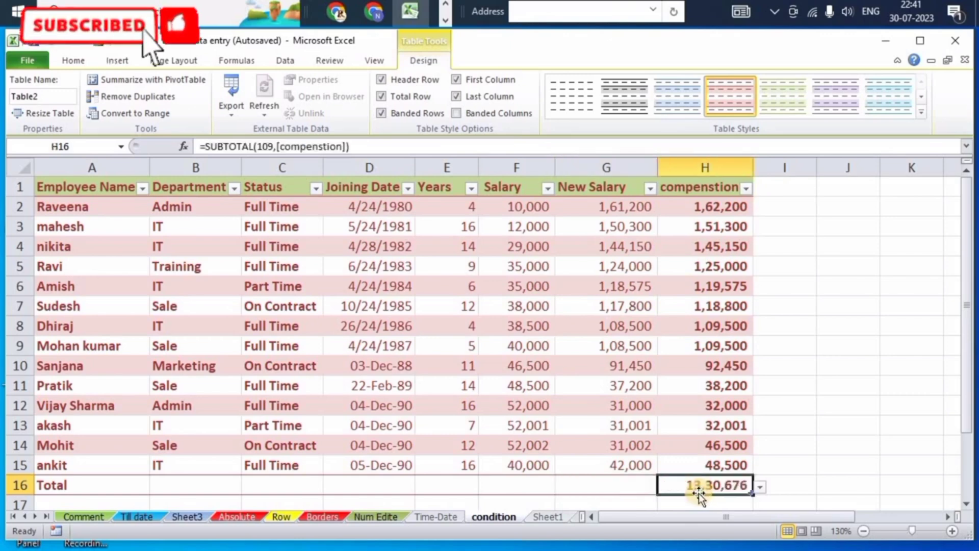
drag(656, 487, 535, 484)
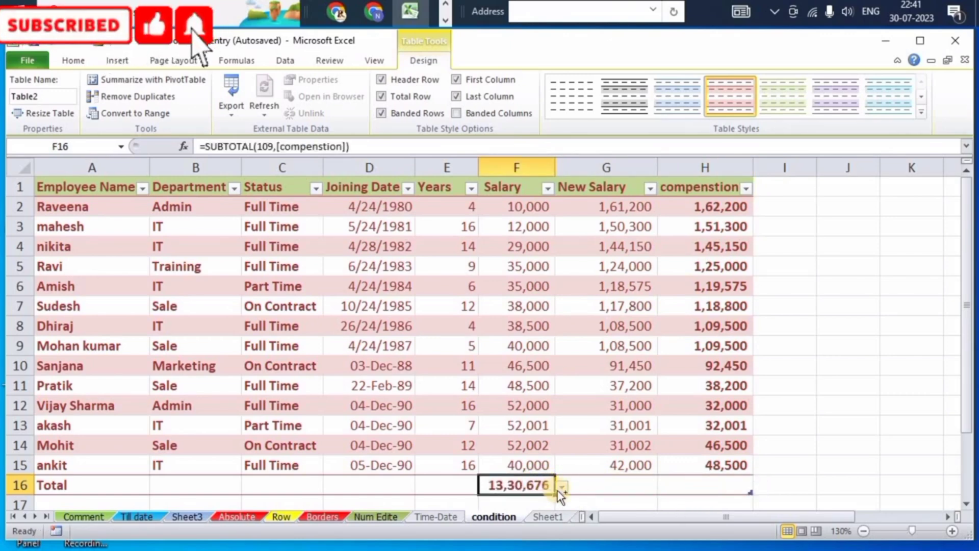
key(ctrl+z)
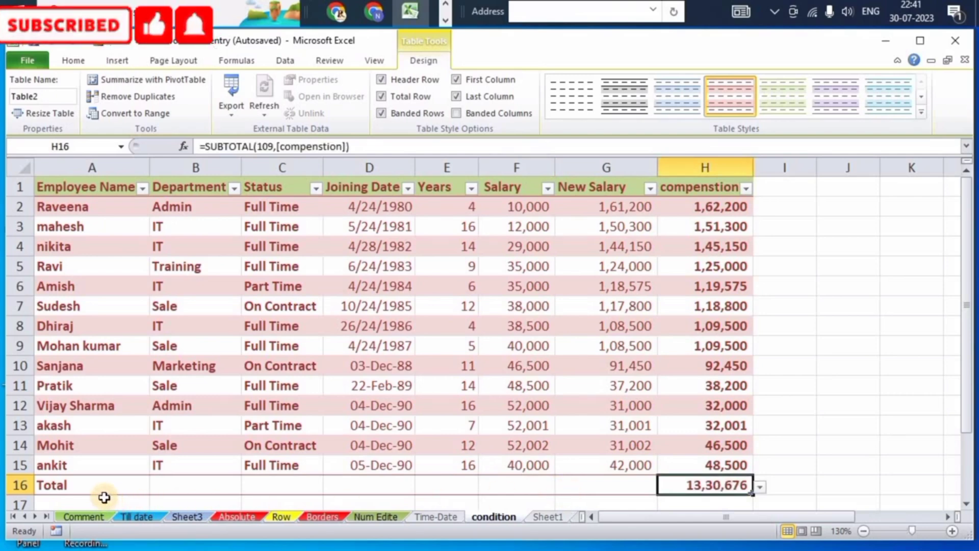
Add row 16 with an employee name and Admin as the department.
click(100, 466)
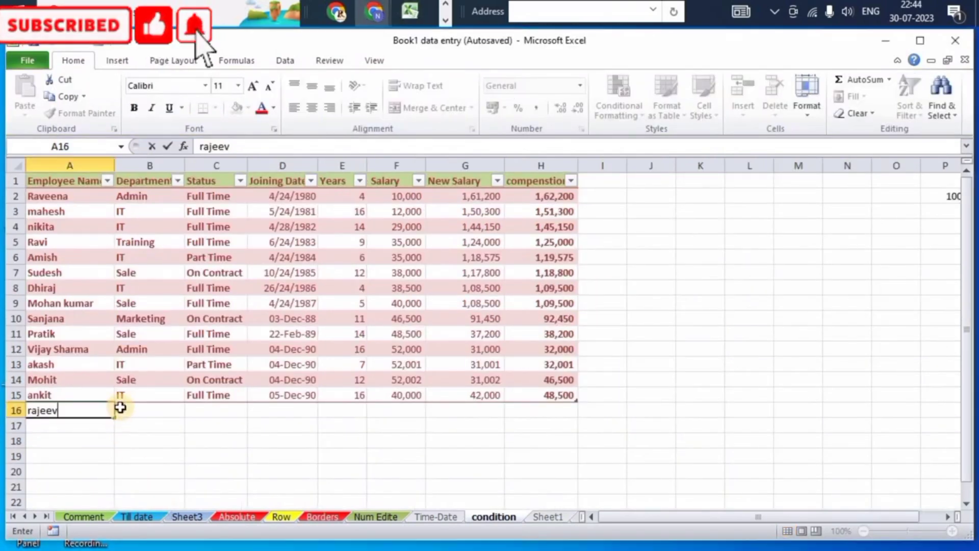
click(132, 409)
text(admin)
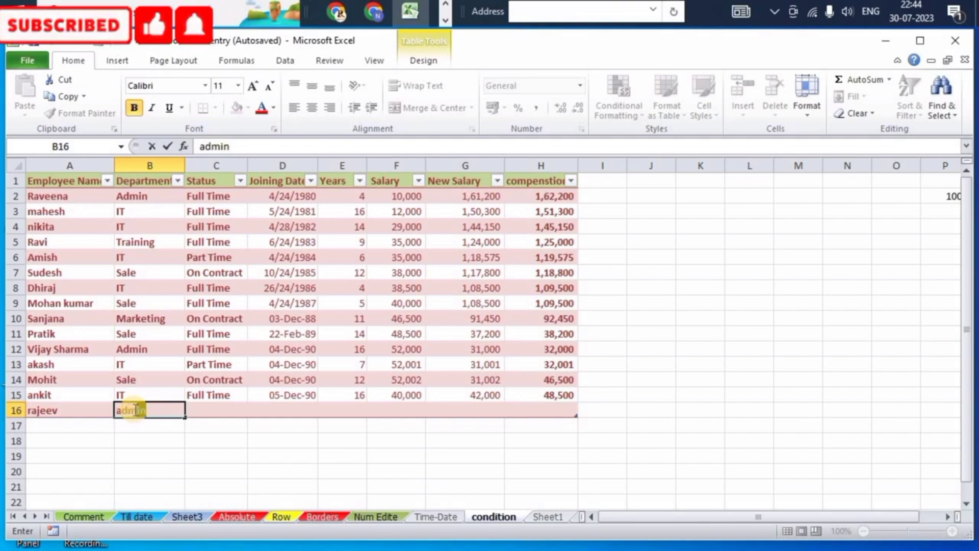
key(Tab)
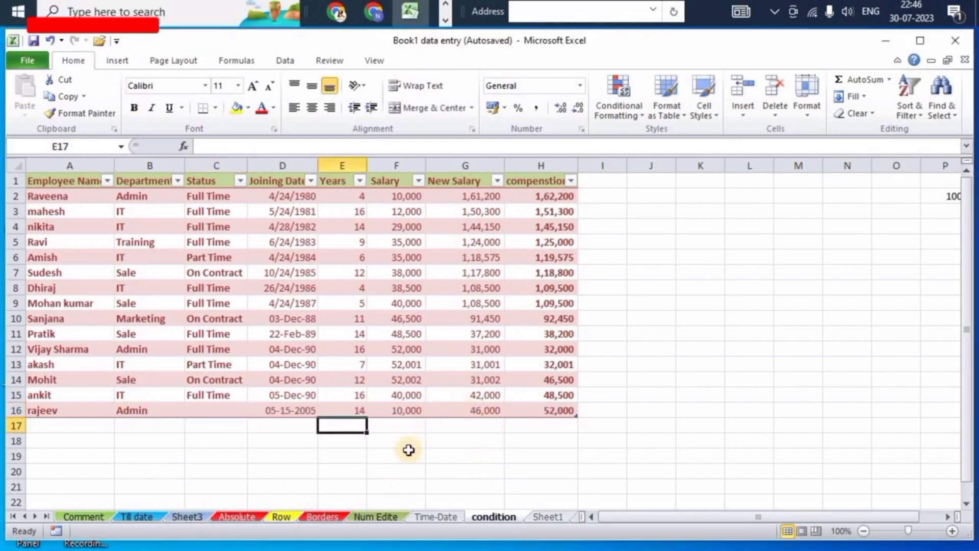
Turn the table's Total Row back on in the table style options.
click(340, 319)
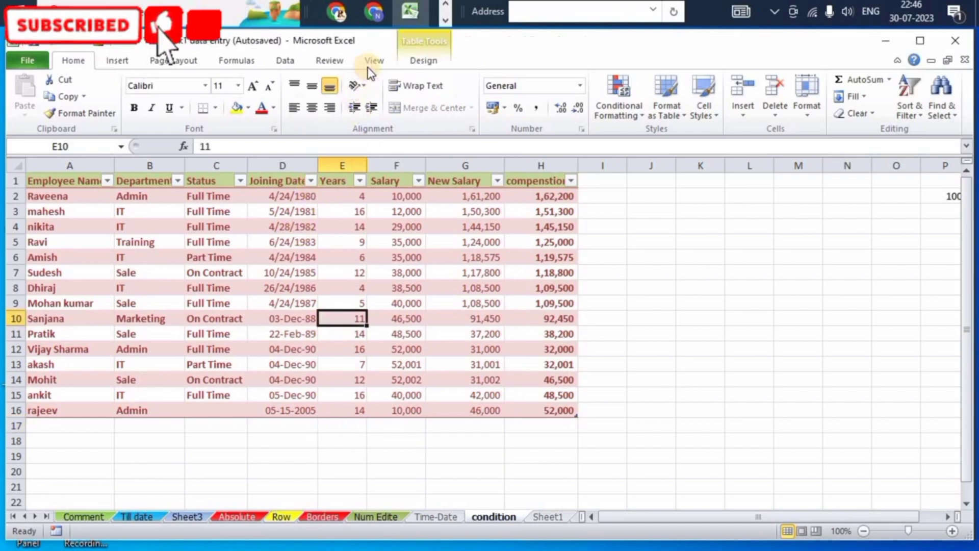
click(423, 60)
click(380, 97)
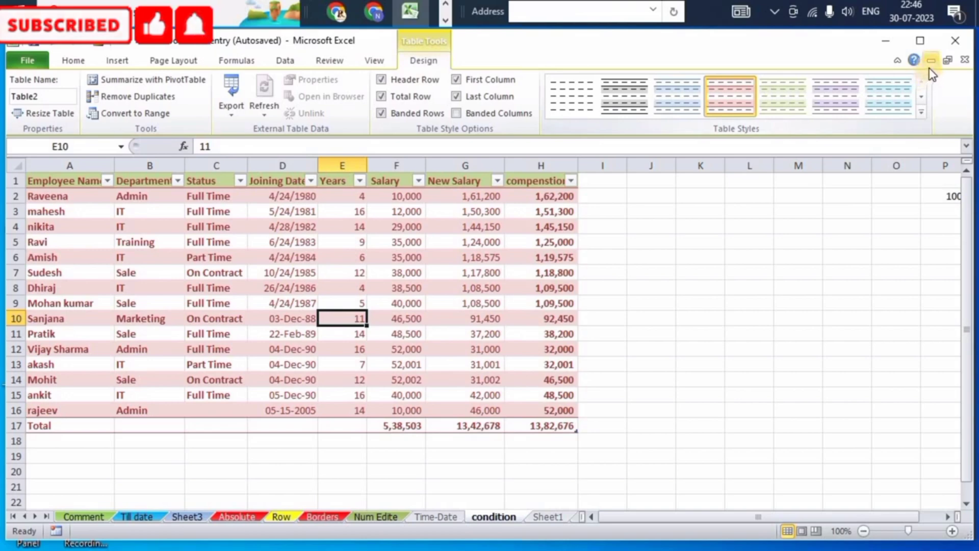
Create a PivotTable from Table2 on a new worksheet.
click(921, 111)
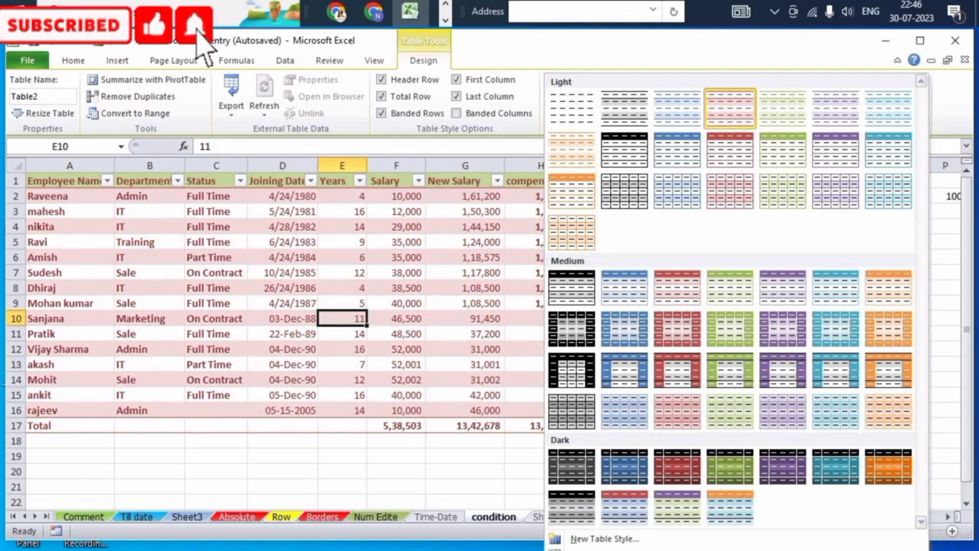
click(497, 229)
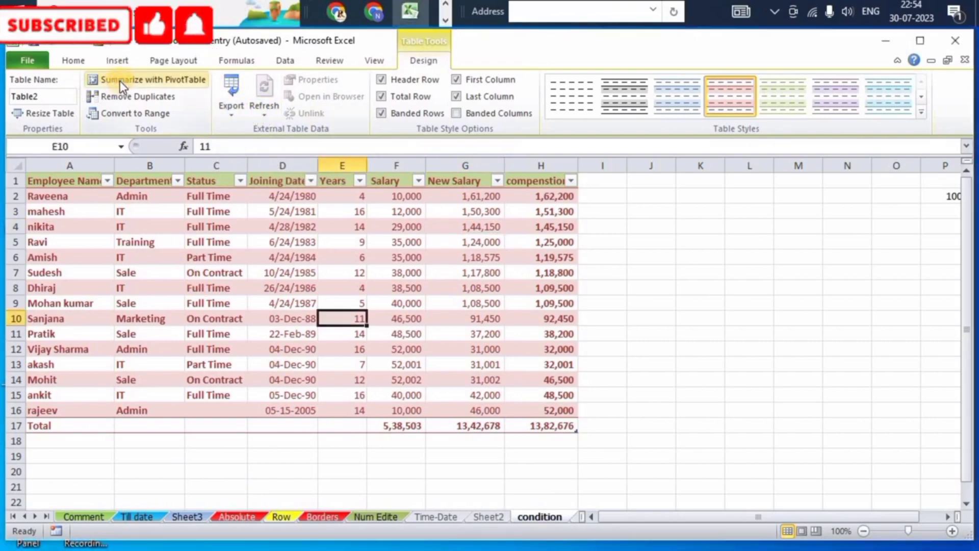
click(118, 81)
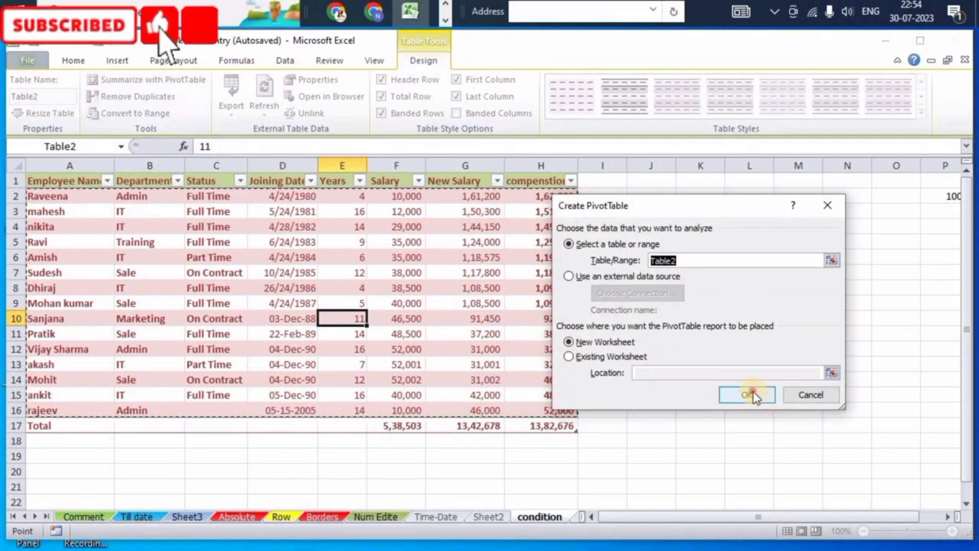
click(748, 393)
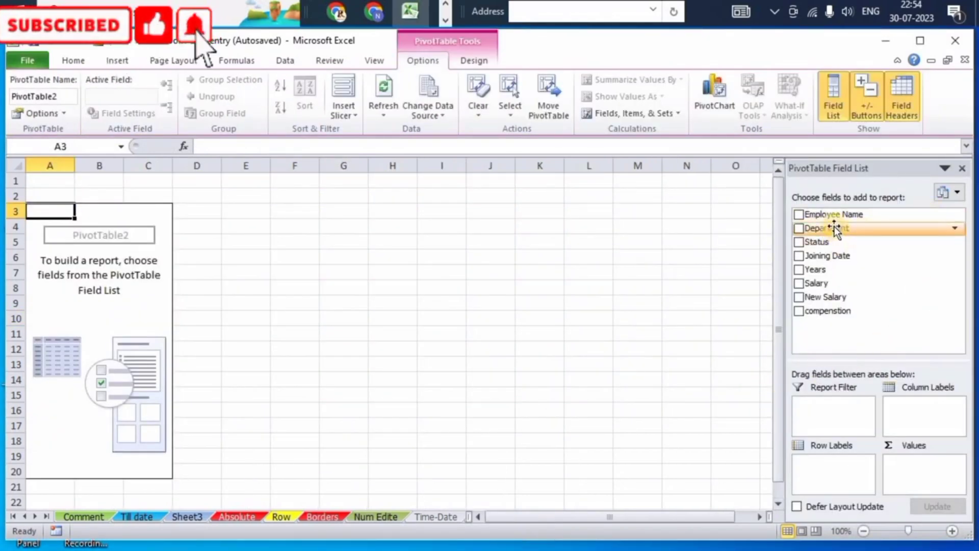
Add the Department and Status fields to the PivotTable's row labels.
click(799, 228)
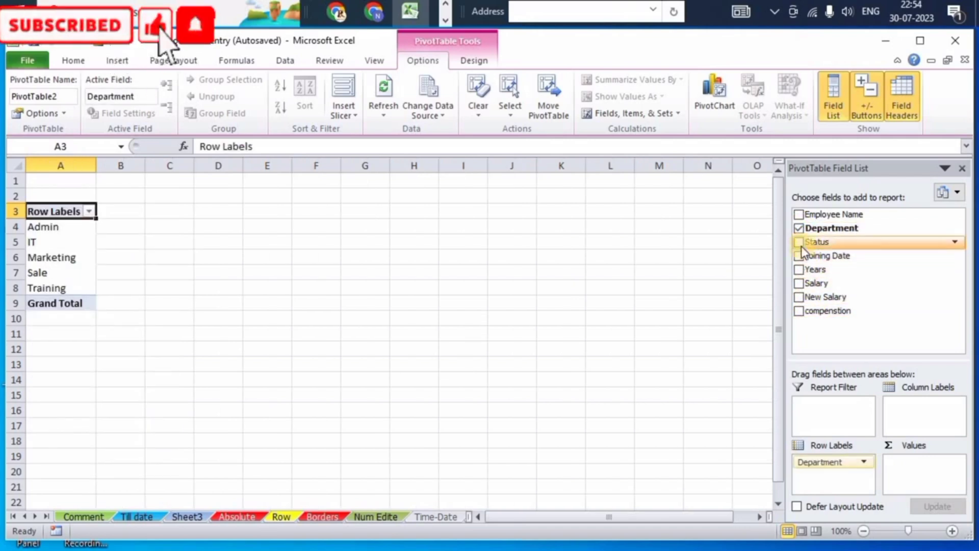
click(799, 242)
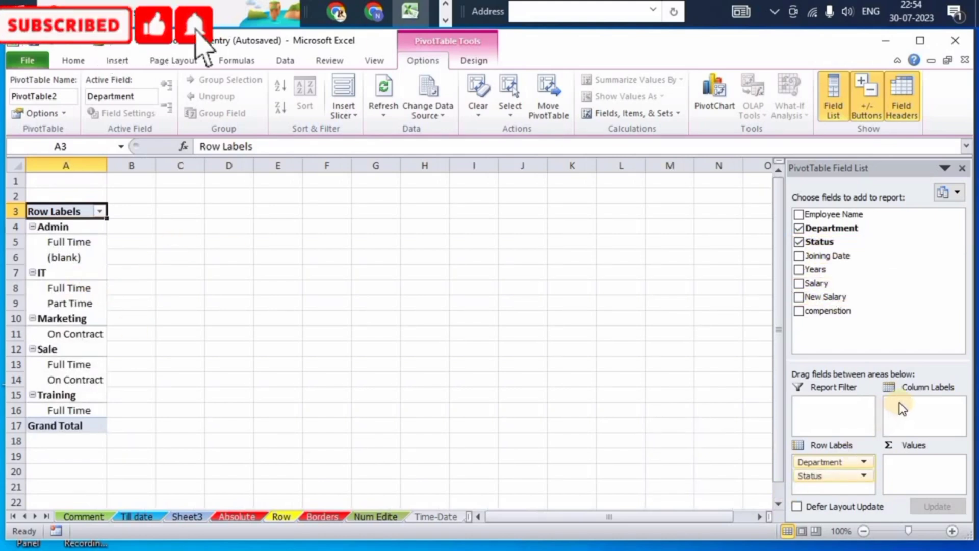
Add New Salary as the summed value field of the PivotTable.
click(864, 475)
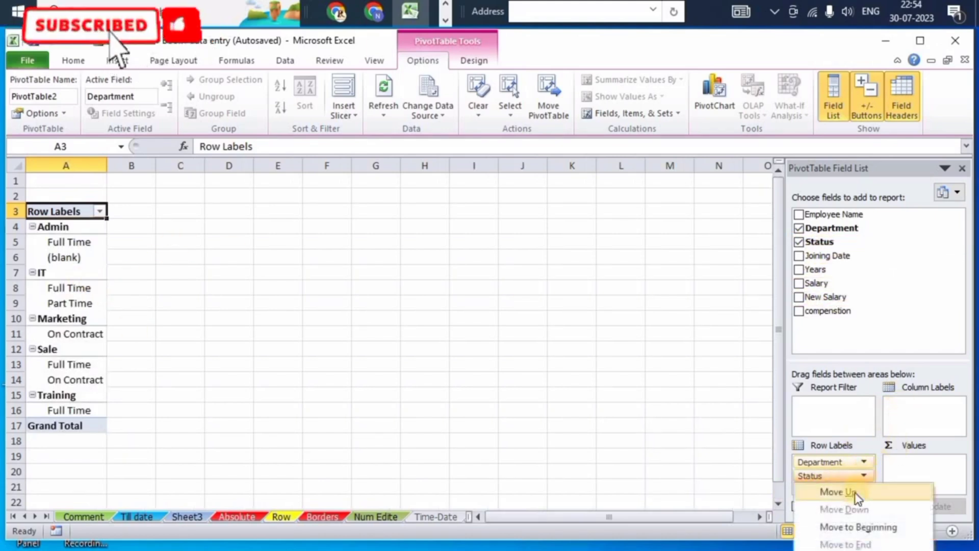
click(865, 474)
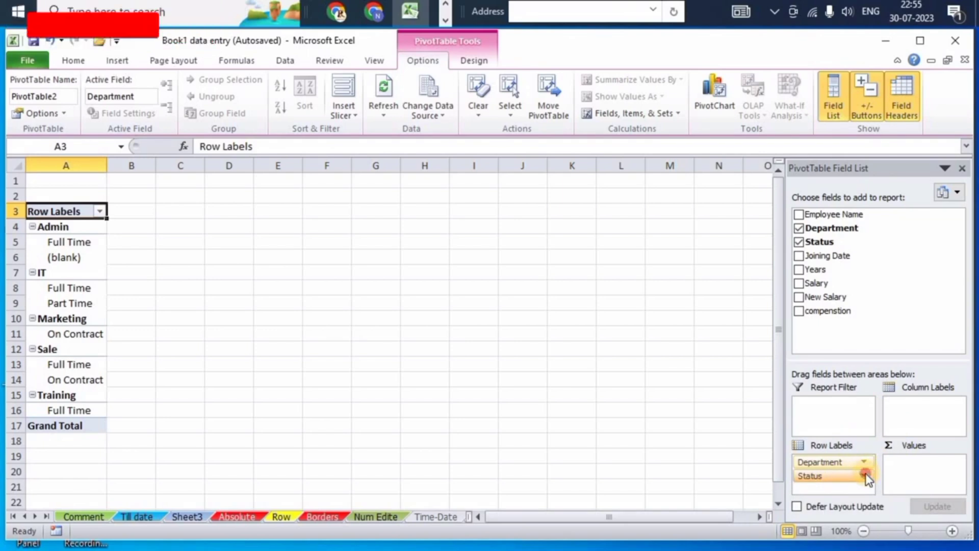
click(864, 474)
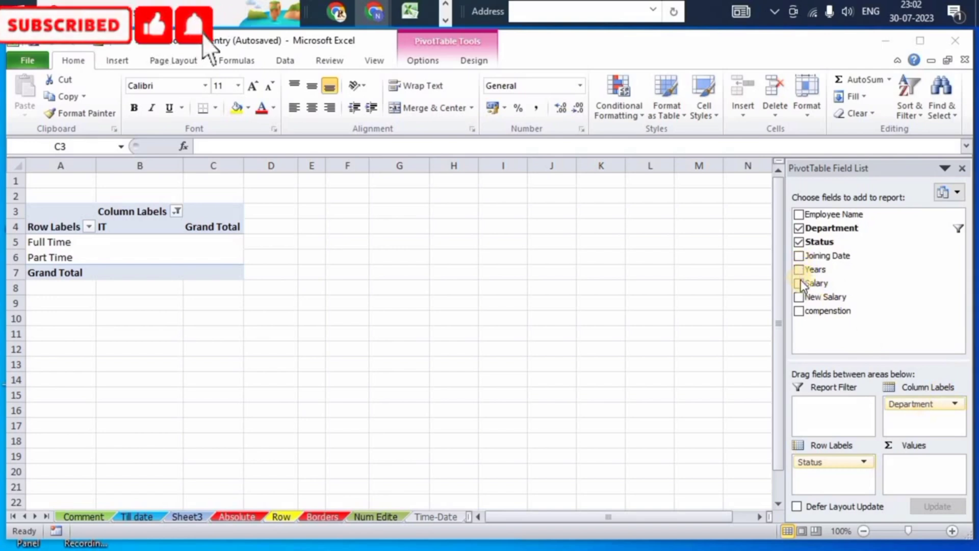
click(798, 297)
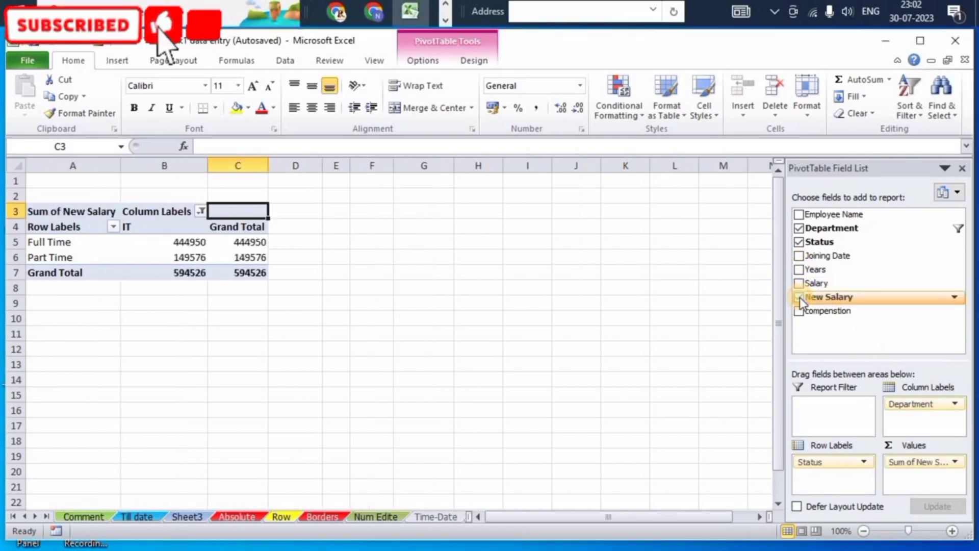